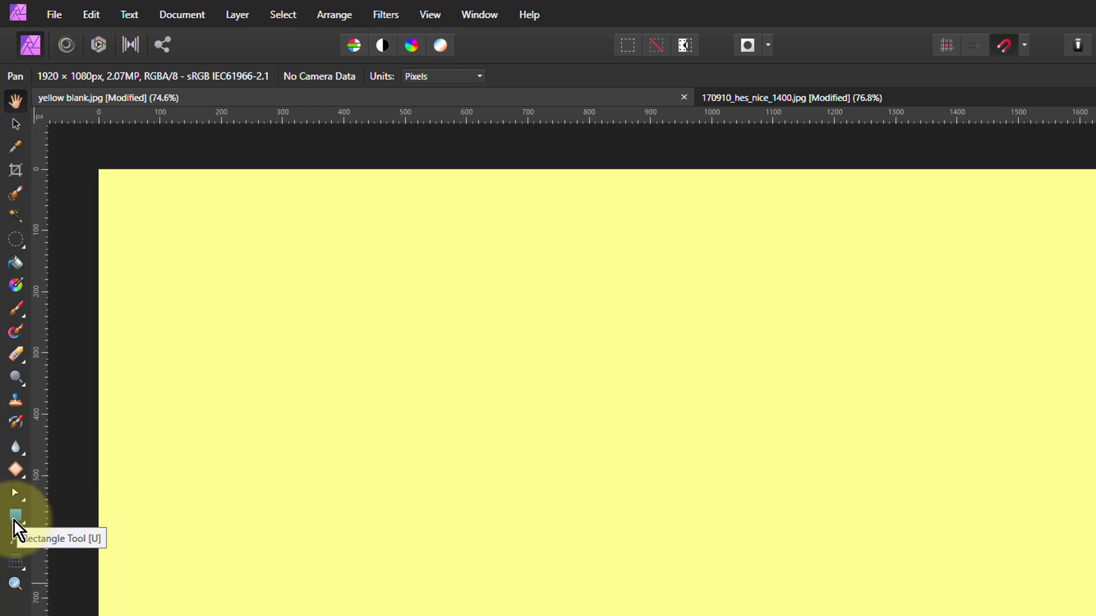
Open the shape tools flyout to reach the Rectangle Tool on the blank yellow canvas
{"action": "left_click", "coordinate": [13, 518]}
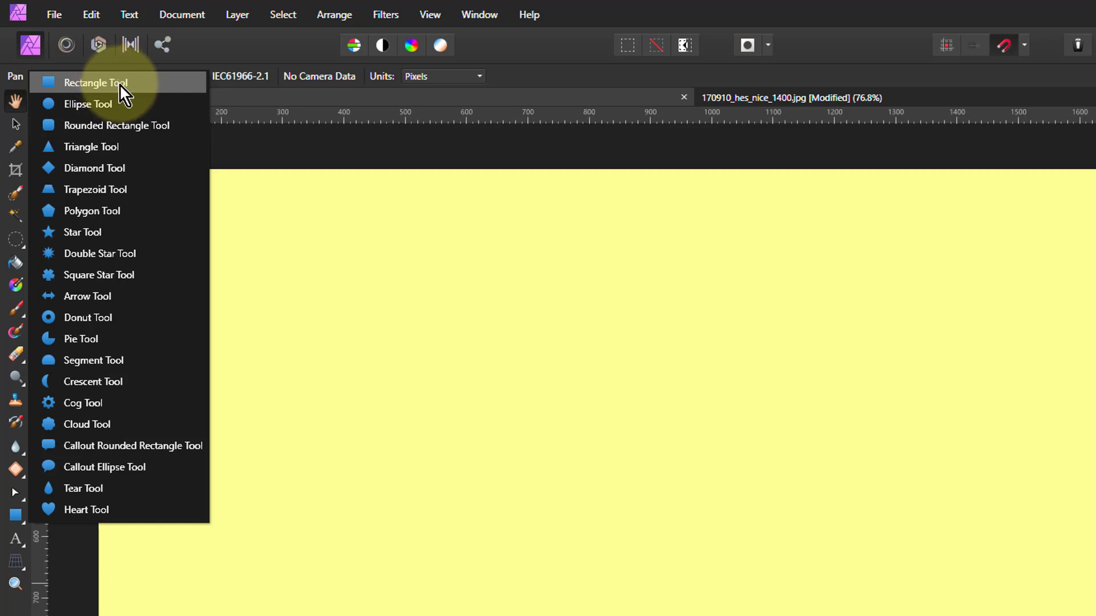
Draw a square with the Rectangle Tool and fill it green (R 22, G 255, B 23)
{"action": "left_click", "coordinate": [74, 84]}
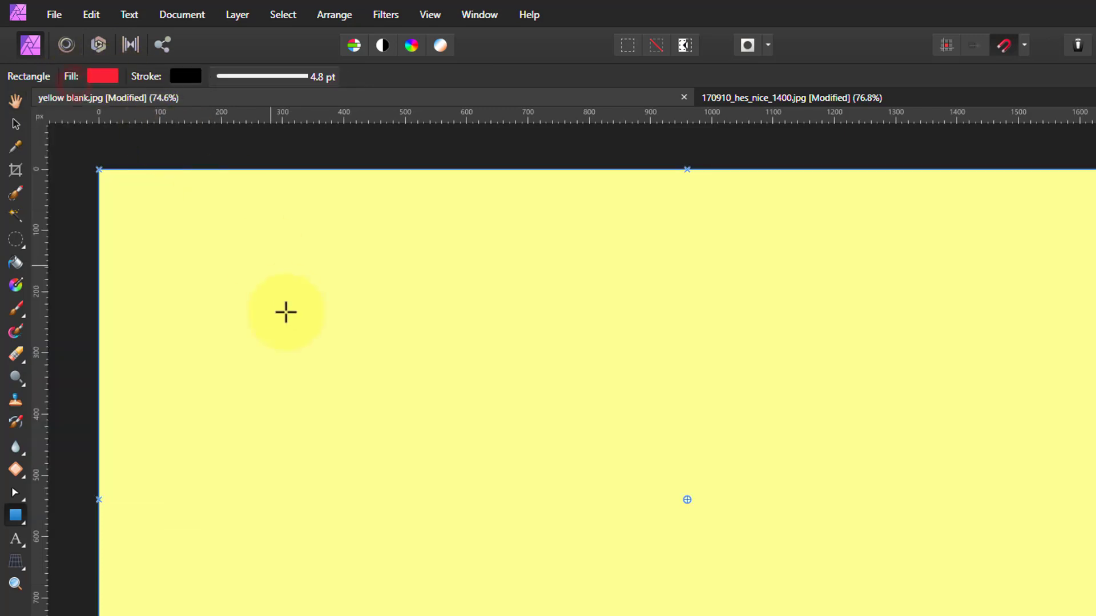
{"action": "left_click_drag", "start_coordinate": [278, 311], "coordinate": [520, 536]}
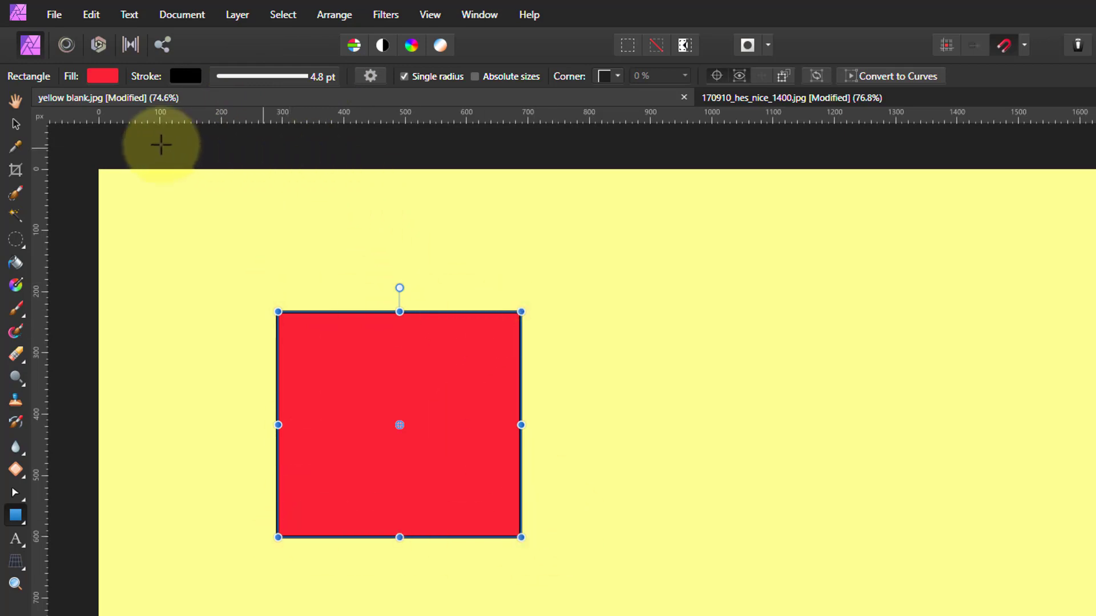
{"action": "left_click", "coordinate": [104, 78]}
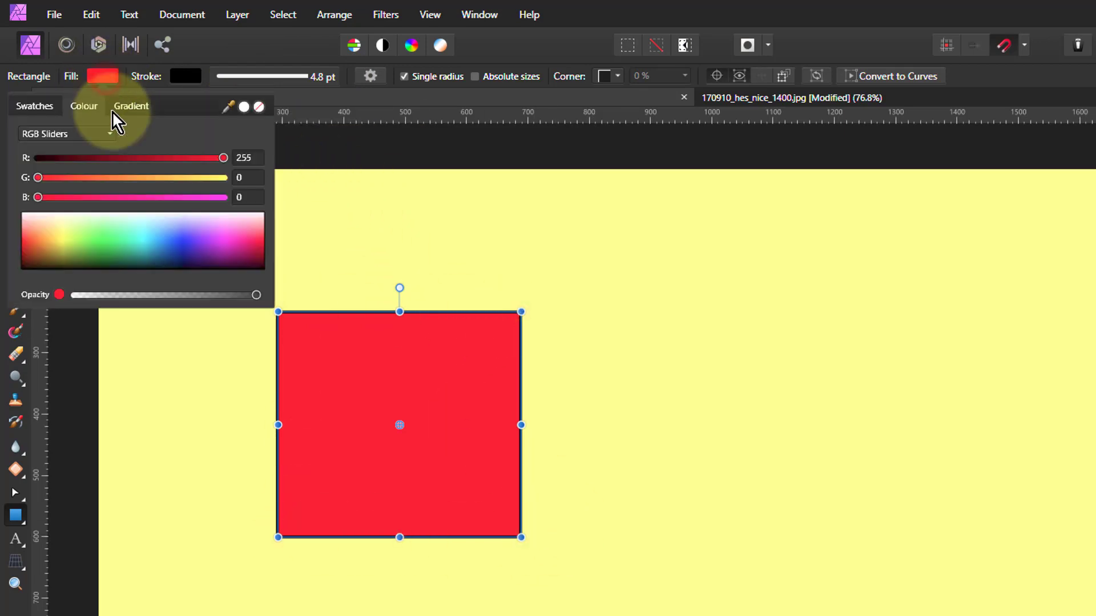
{"action": "left_click", "coordinate": [102, 238]}
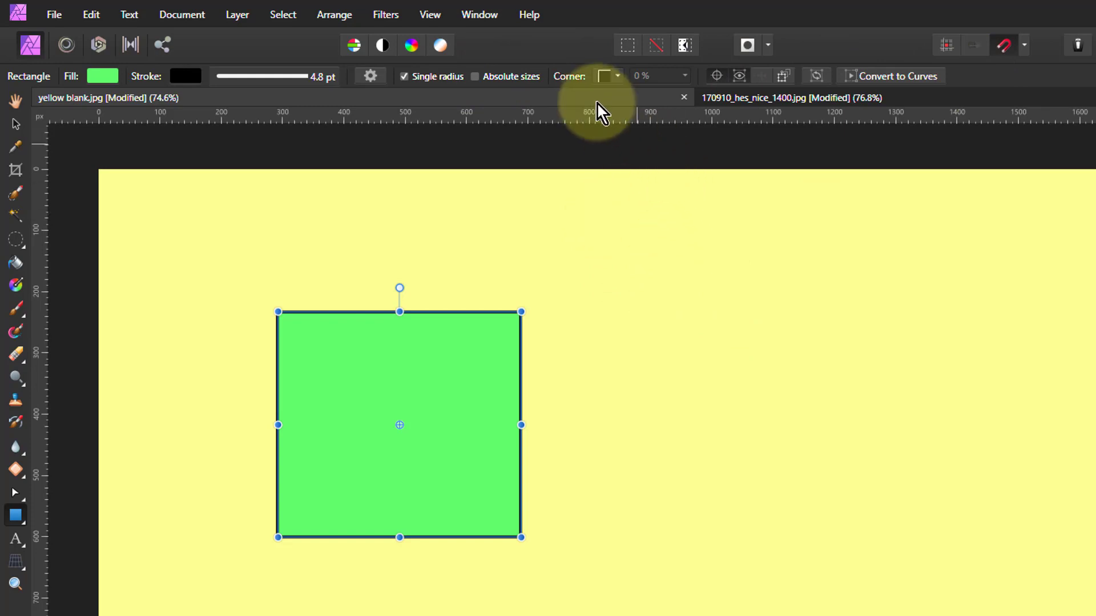
Give the green square Rounded corners with a 33% corner radius
{"action": "left_click", "coordinate": [619, 77]}
{"action": "left_click", "coordinate": [624, 117]}
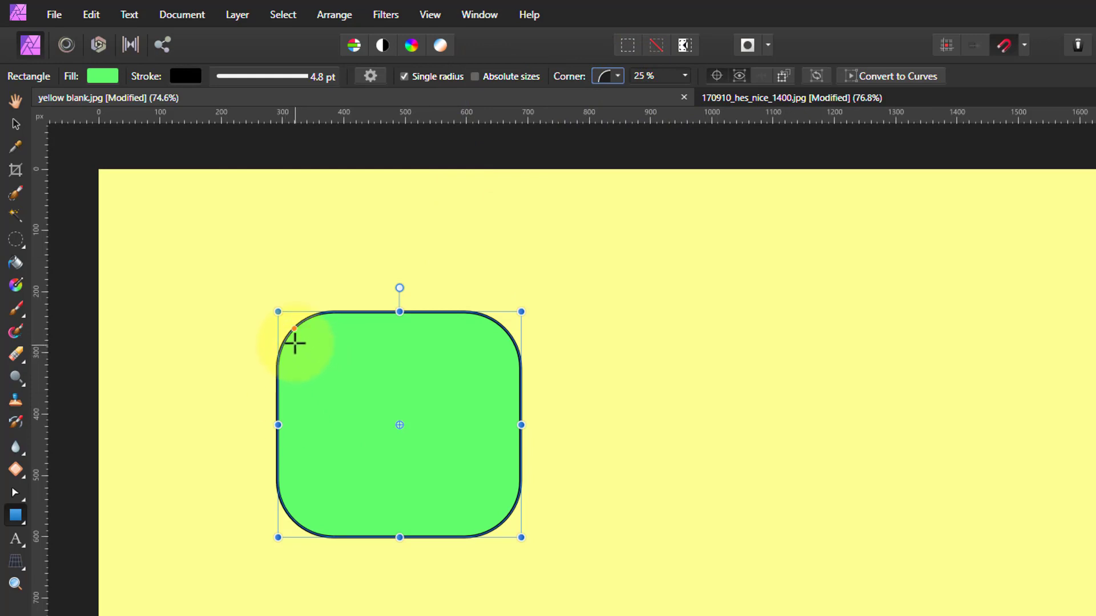
{"action": "mouse_move", "coordinate": [287, 323]}
{"action": "left_mouse_down"}
{"action": "mouse_move", "coordinate": [299, 335]}
{"action": "mouse_move", "coordinate": [289, 328]}
{"action": "left_mouse_up"}
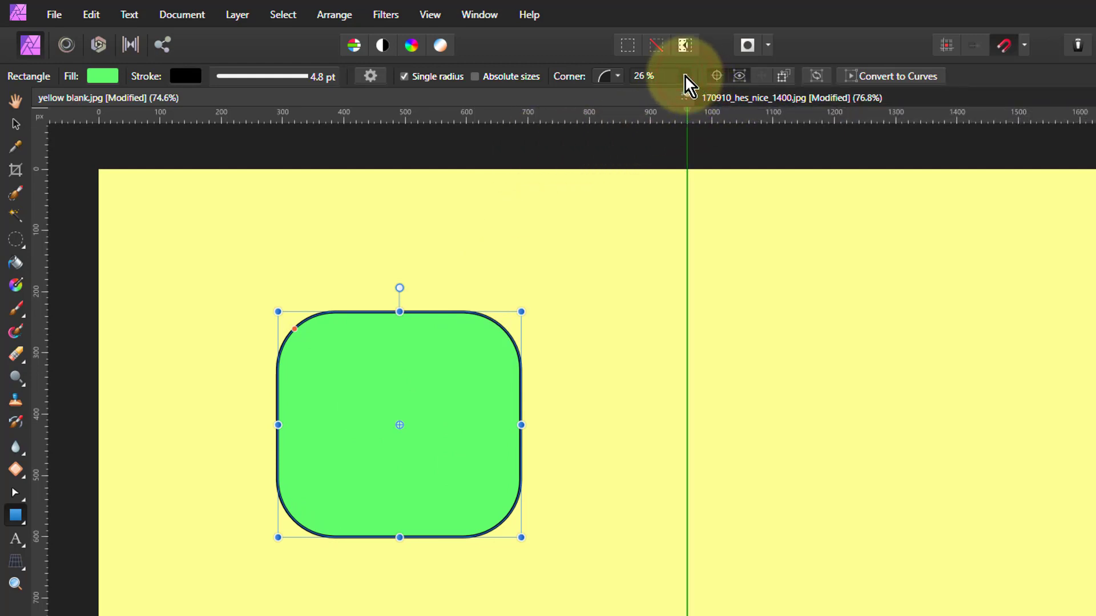
{"action": "left_click_drag", "start_coordinate": [685, 75], "coordinate": [704, 103]}
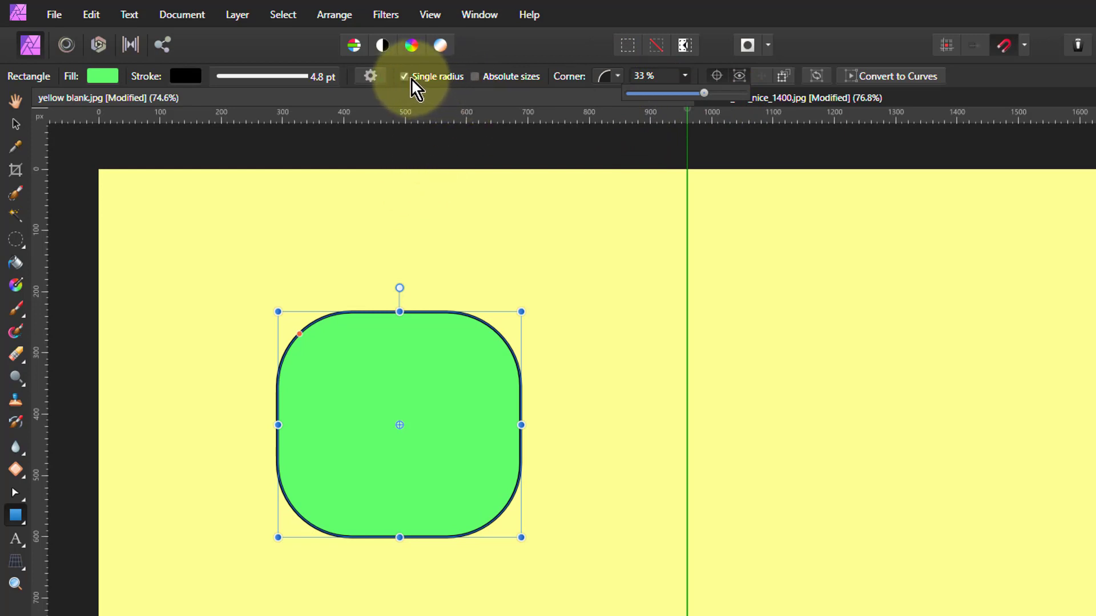
{"action": "left_click", "coordinate": [476, 77]}
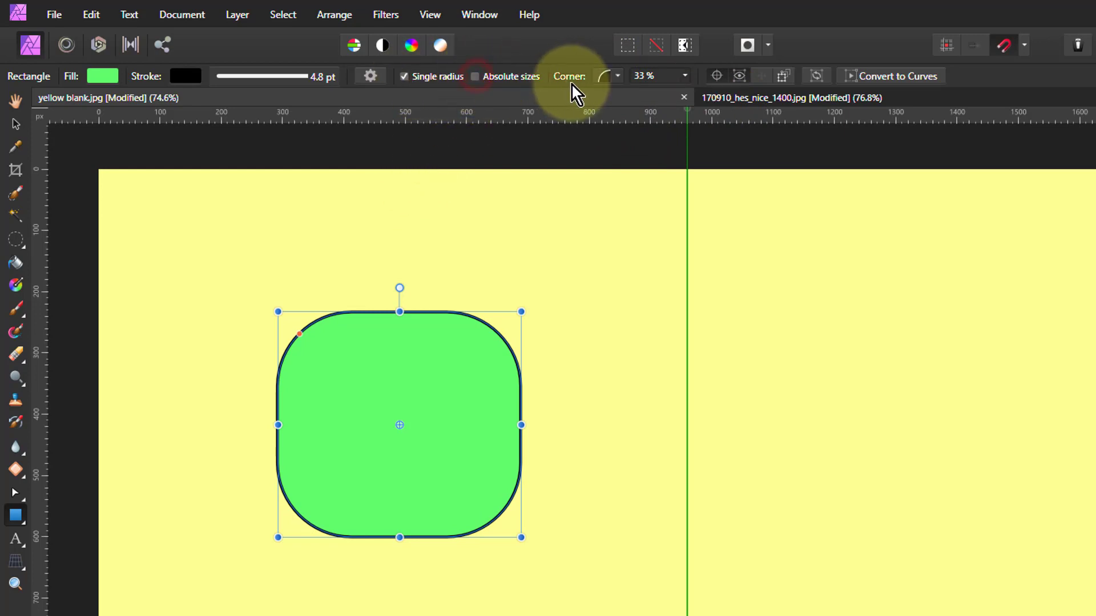
{"action": "left_click", "coordinate": [477, 78]}
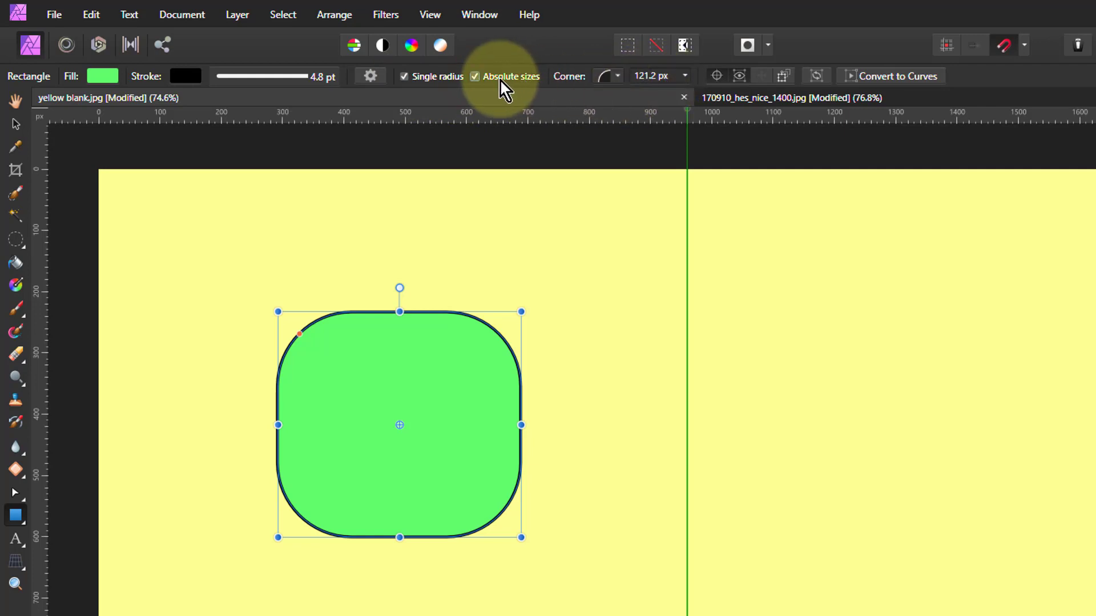
{"action": "left_click", "coordinate": [476, 76]}
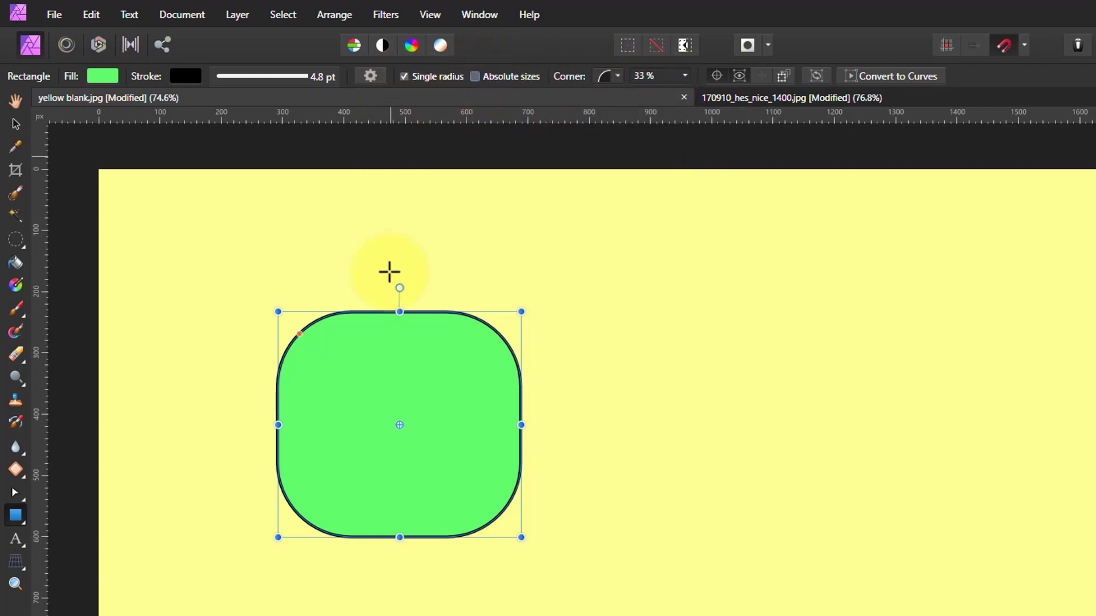
{"action": "left_click", "coordinate": [404, 77]}
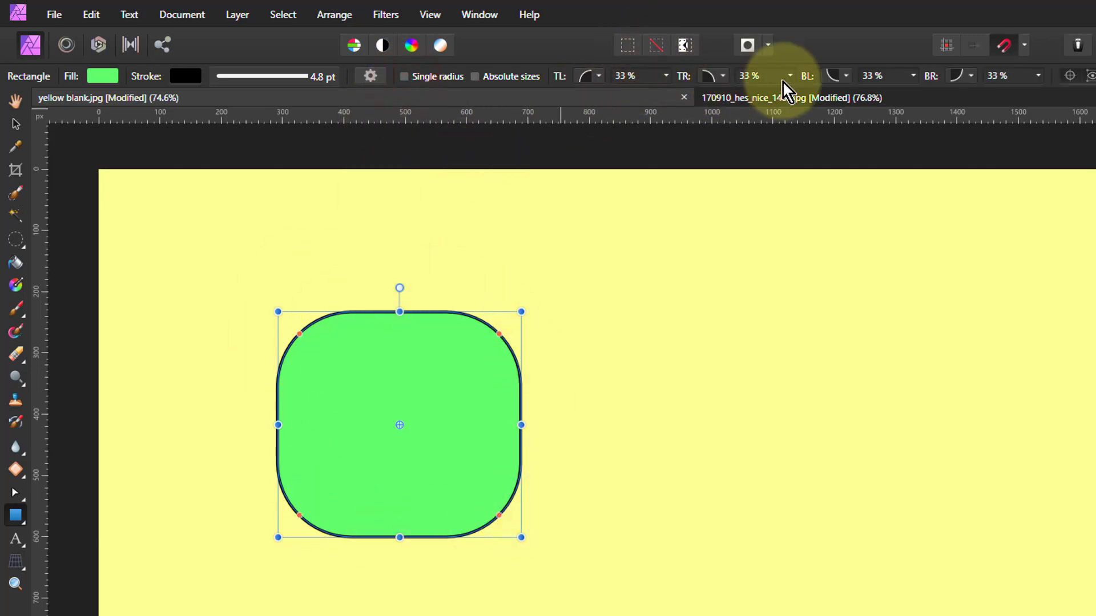
{"action": "left_click", "coordinate": [724, 77]}
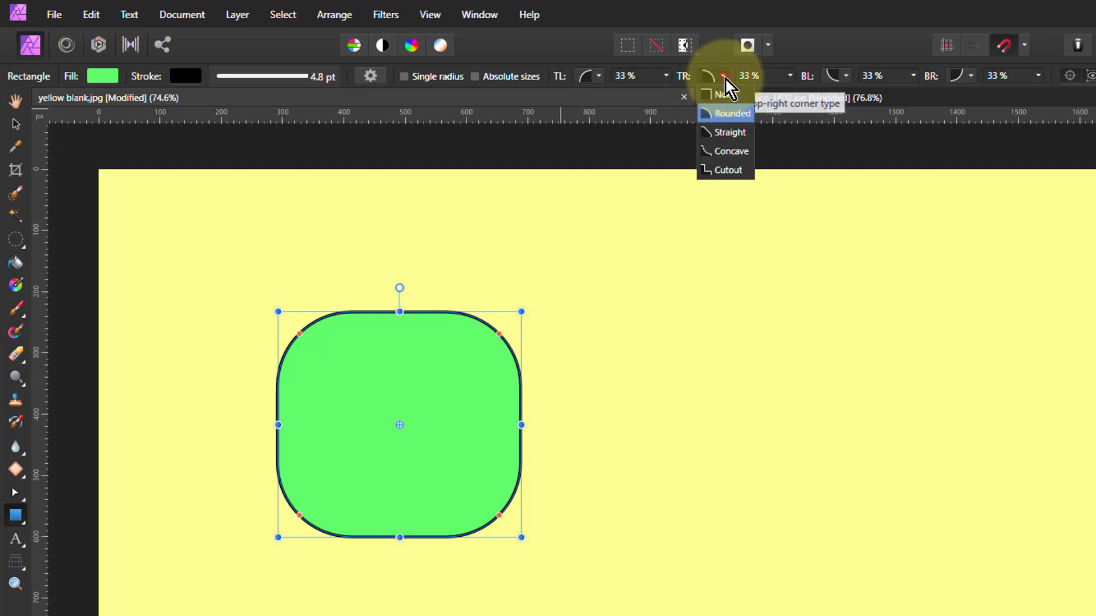
{"action": "left_click", "coordinate": [717, 154]}
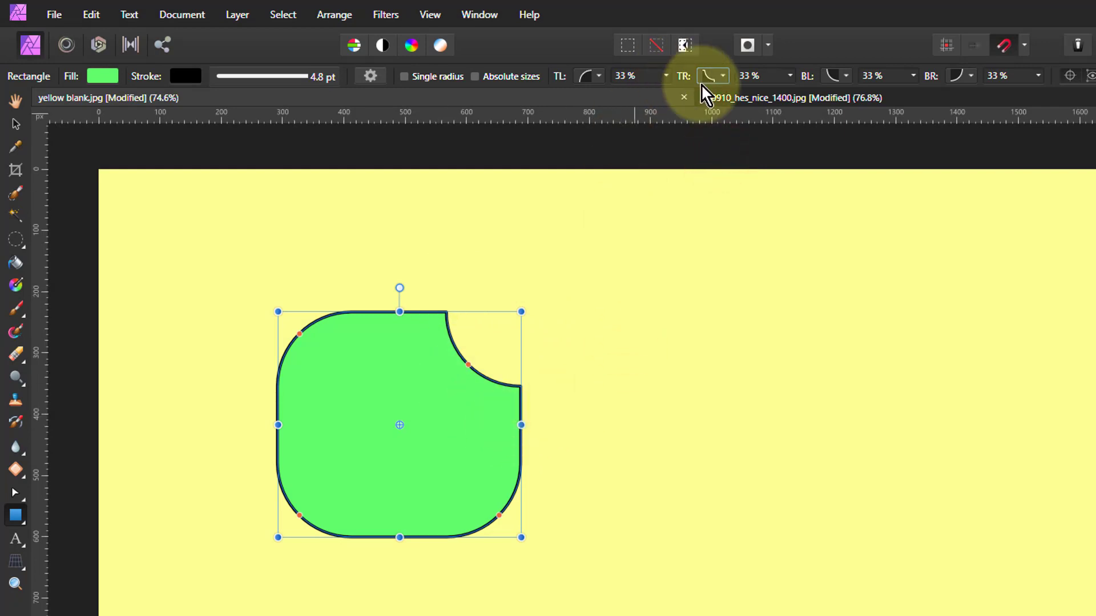
{"action": "left_click", "coordinate": [409, 75]}
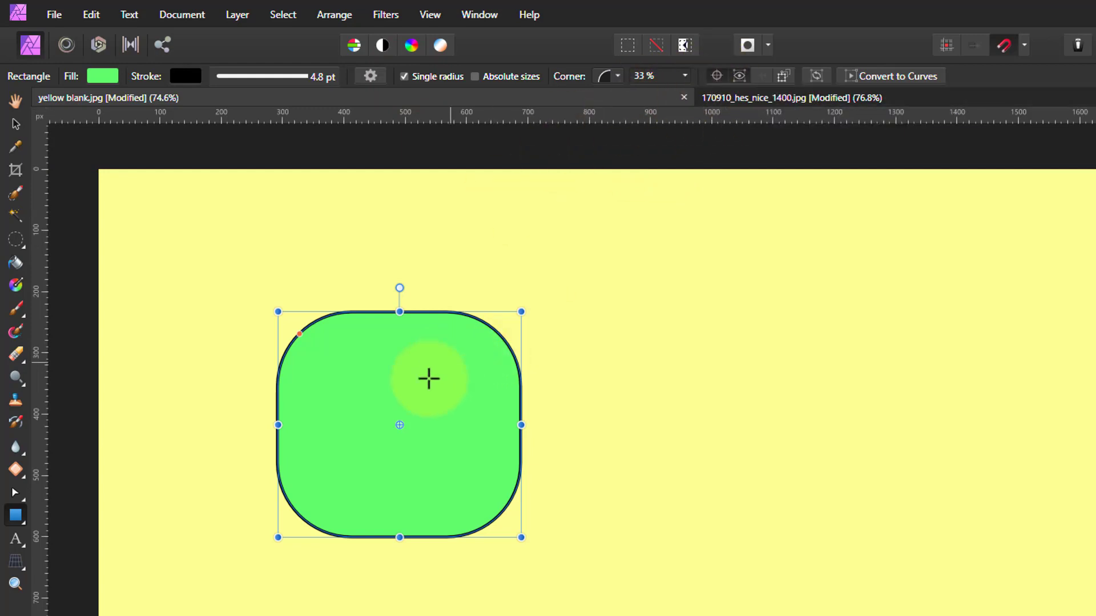
Undo an accidental small rectangle and tilt the rounded square slightly with the Move Tool
{"action": "left_click_drag", "start_coordinate": [400, 269], "coordinate": [425, 279]}
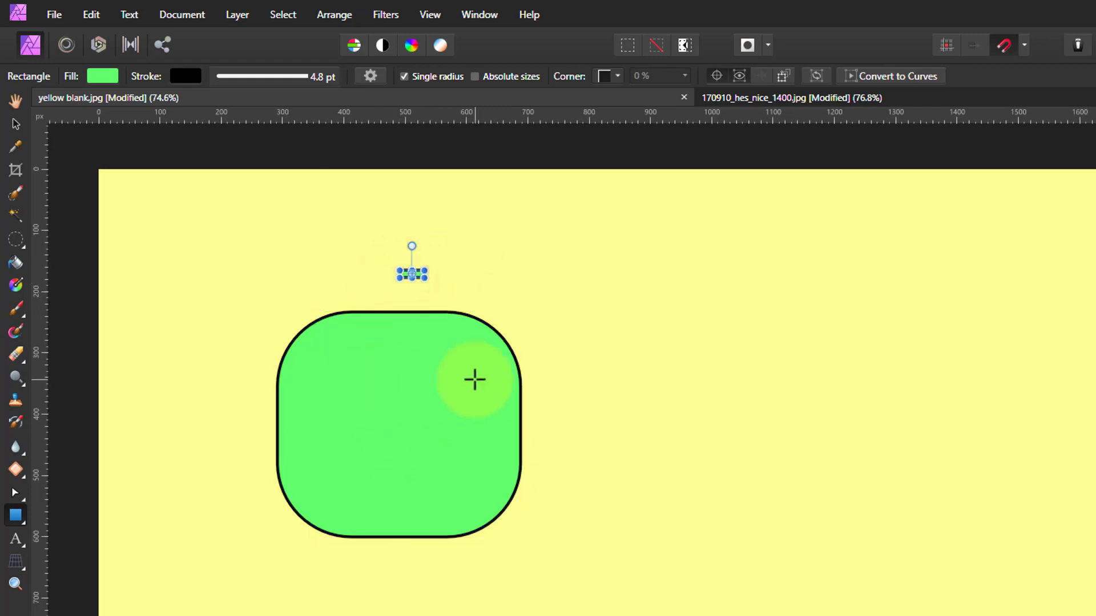
{"action": "key", "text": "ctrl+z"}
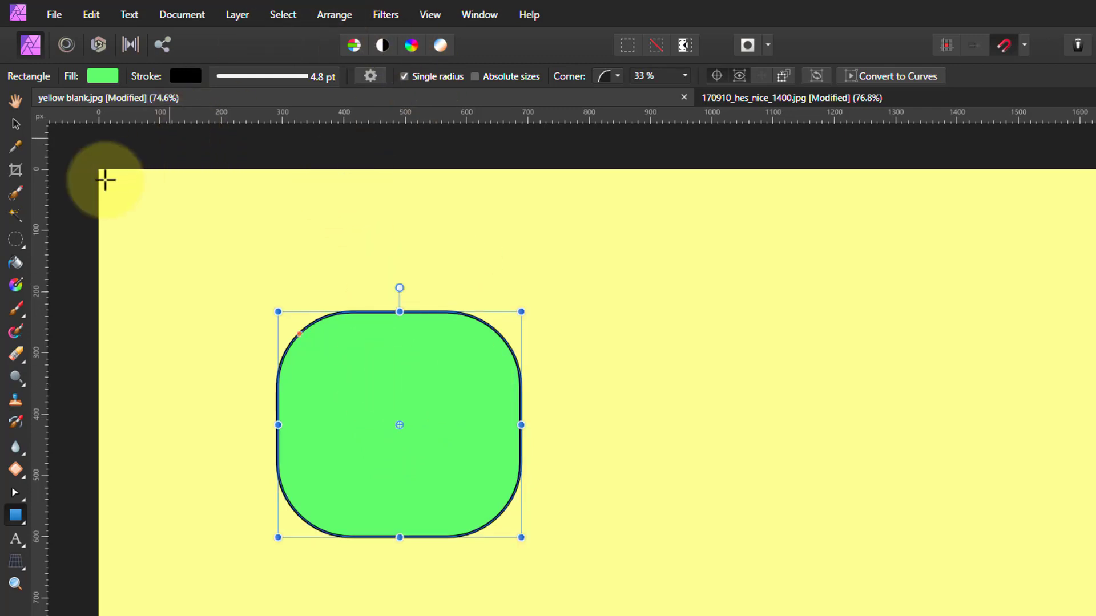
{"action": "left_click", "coordinate": [15, 124]}
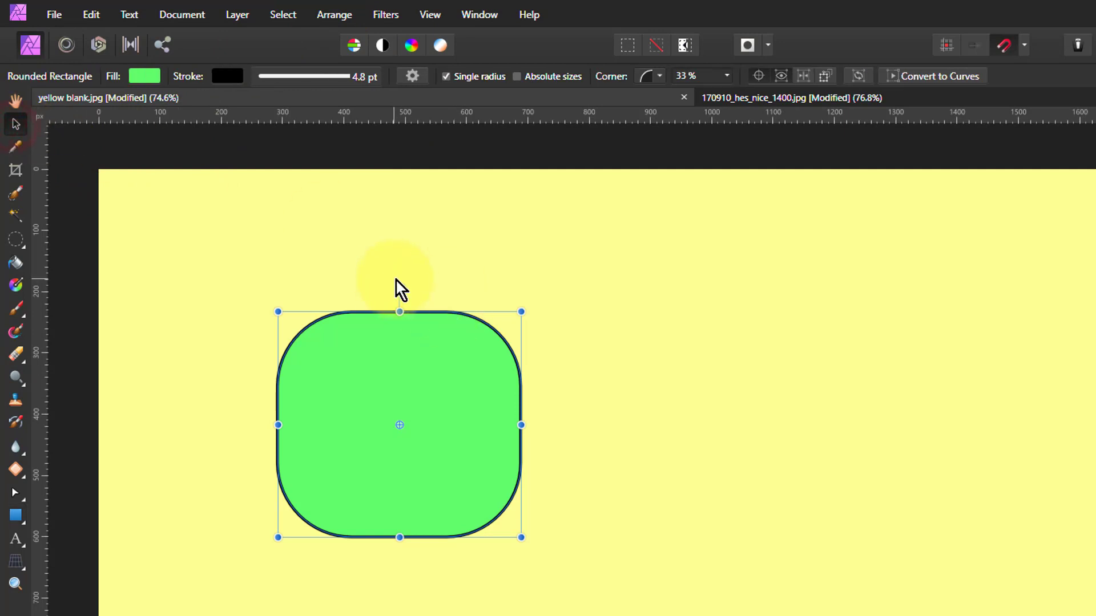
{"action": "mouse_move", "coordinate": [399, 287]}
{"action": "left_mouse_down"}
{"action": "mouse_move", "coordinate": [464, 289]}
{"action": "mouse_move", "coordinate": [392, 281]}
{"action": "mouse_move", "coordinate": [403, 287]}
{"action": "left_mouse_up"}
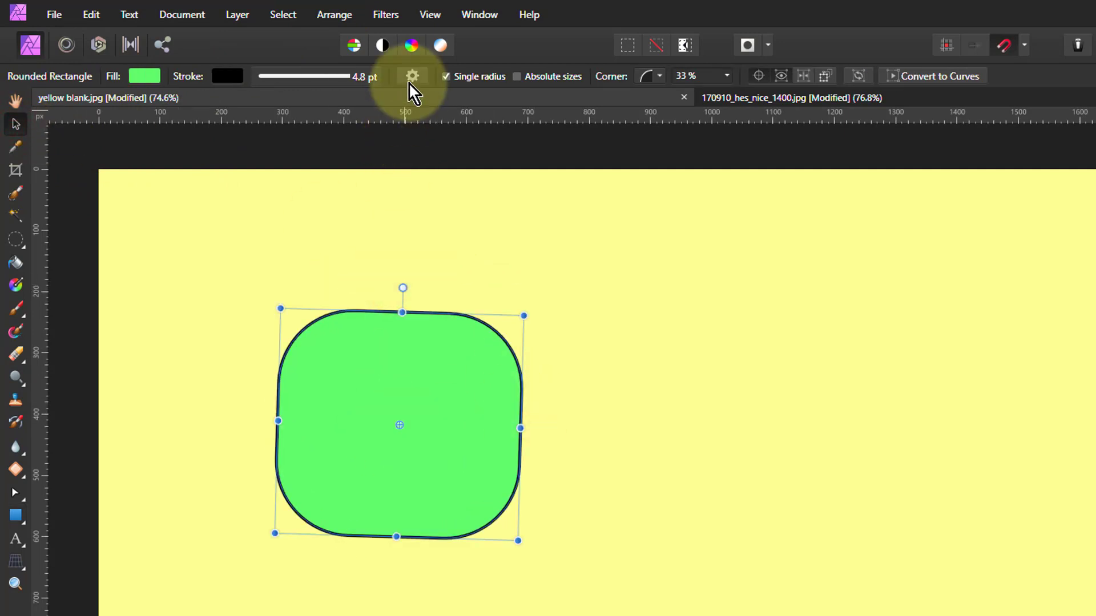
Shift the tilted rounded square about 50 px to the right
{"action": "left_click", "coordinate": [760, 78]}
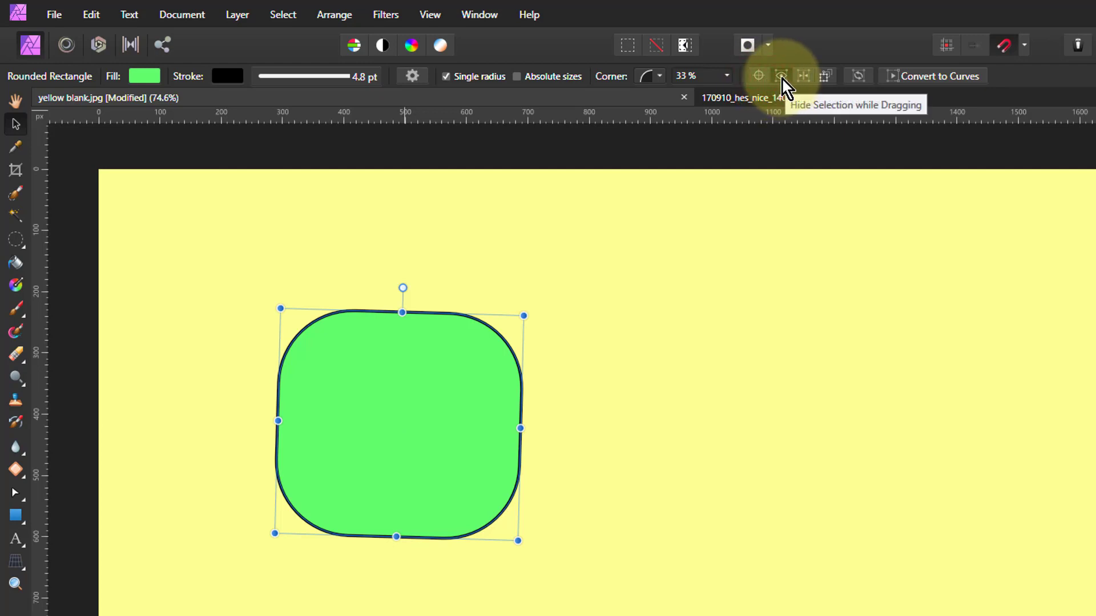
{"action": "left_click", "coordinate": [782, 76]}
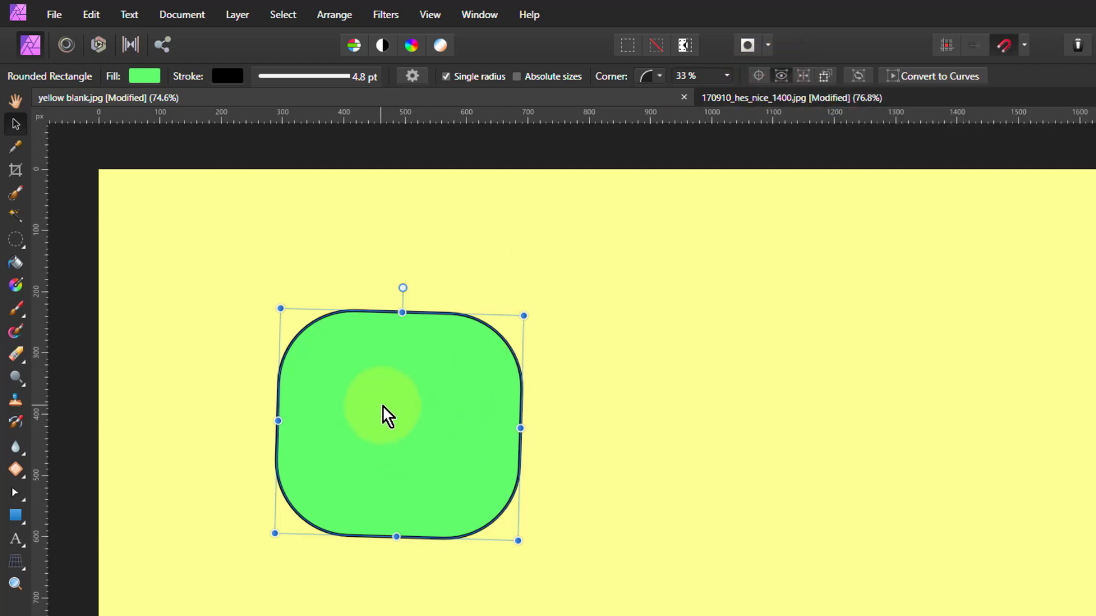
{"action": "left_click_drag", "start_coordinate": [382, 407], "coordinate": [416, 387]}
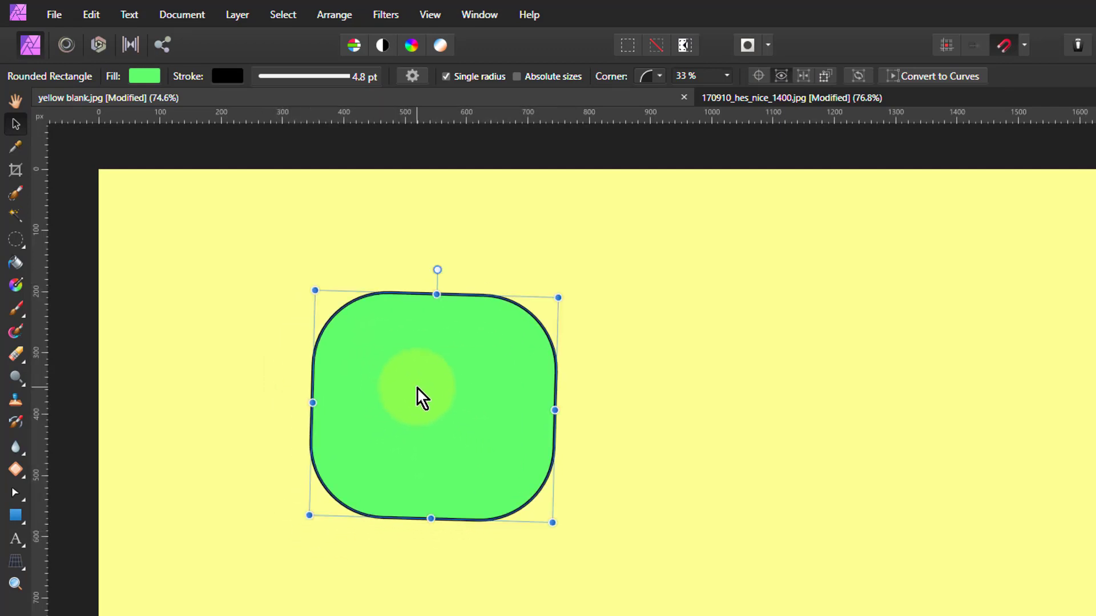
{"action": "left_click", "coordinate": [782, 75]}
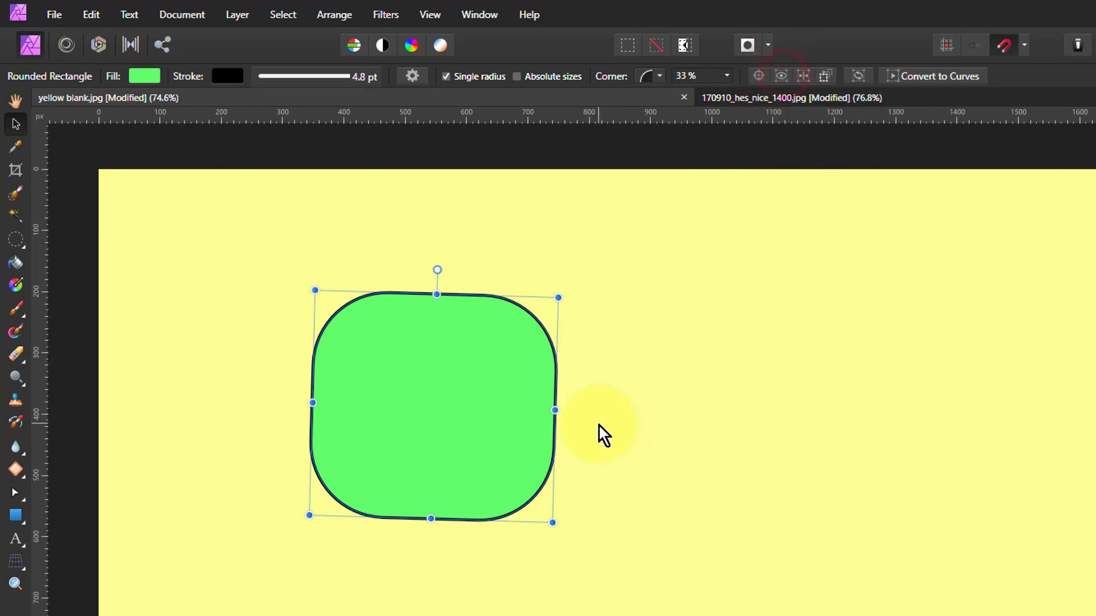
Draw a green rectangle right of the rounded square, then scale both shapes down together
{"action": "left_click_drag", "start_coordinate": [666, 326], "coordinate": [807, 474]}
{"action": "left_click", "coordinate": [16, 497]}
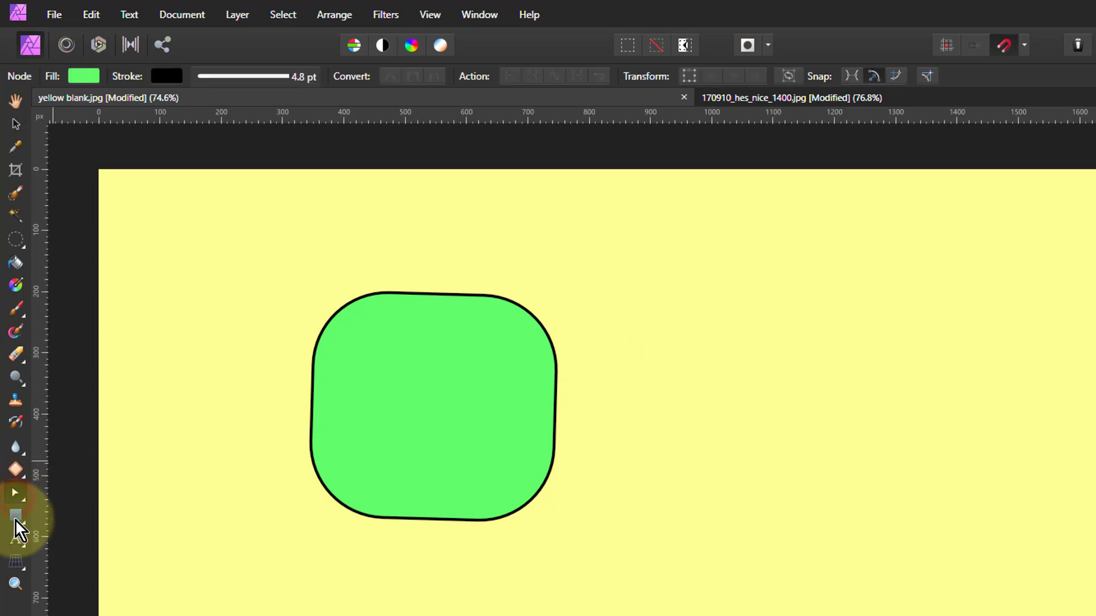
{"action": "left_click", "coordinate": [16, 517]}
{"action": "left_click_drag", "start_coordinate": [614, 360], "coordinate": [729, 440]}
{"action": "left_click_drag", "start_coordinate": [783, 478], "coordinate": [784, 478]}
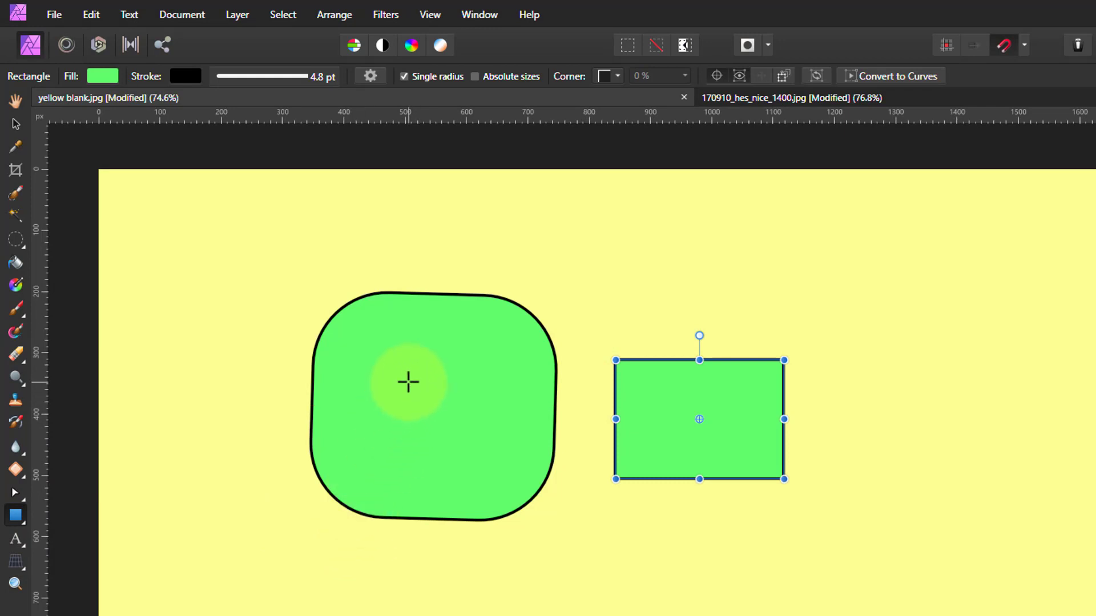
{"action": "left_click", "coordinate": [419, 403], "text": "shift"}
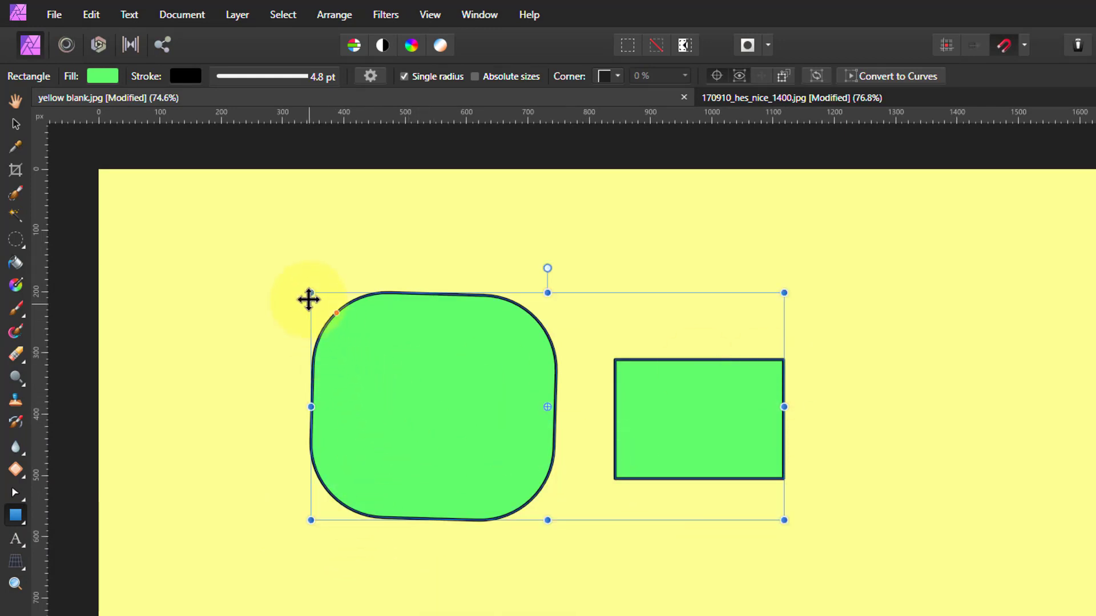
{"action": "left_click_drag", "start_coordinate": [307, 294], "coordinate": [380, 328]}
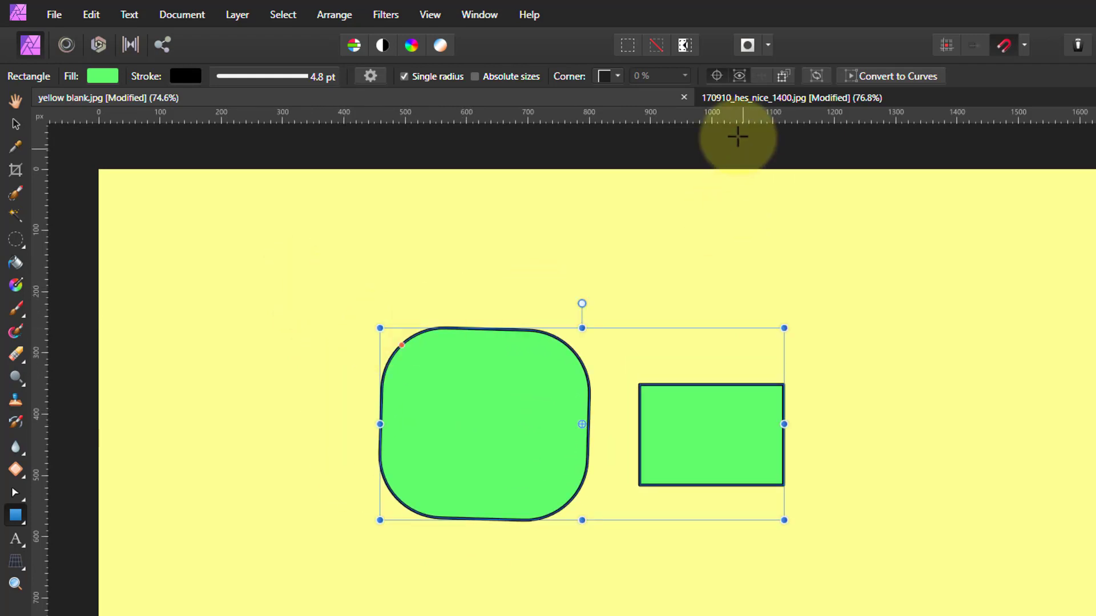
Resize the two shapes individually with transform-separately, then restore group transforms
{"action": "left_click", "coordinate": [784, 76]}
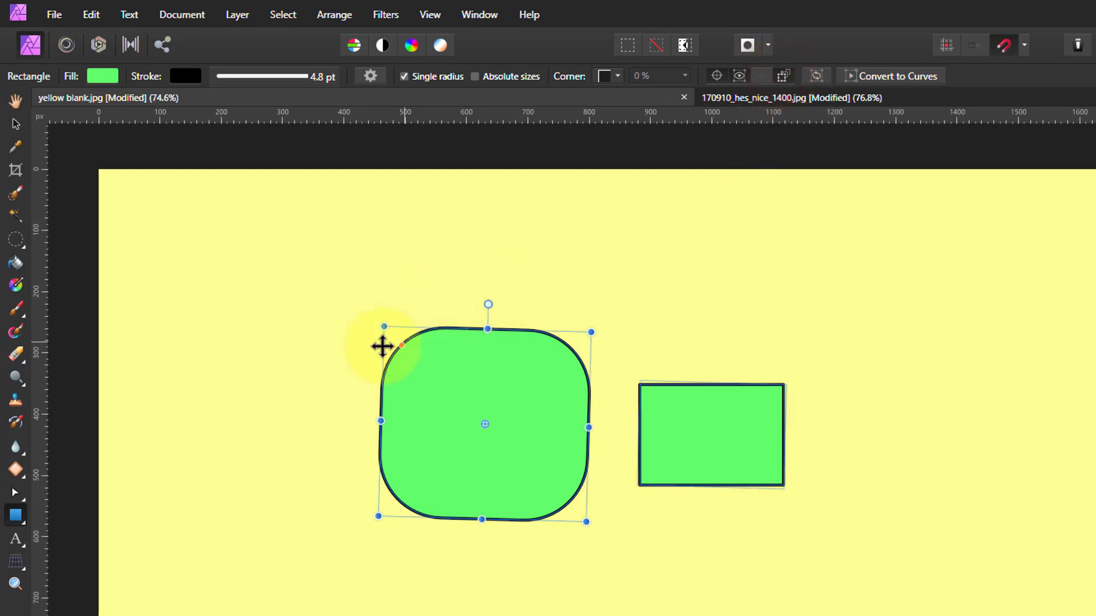
{"action": "left_click_drag", "start_coordinate": [382, 328], "coordinate": [366, 295]}
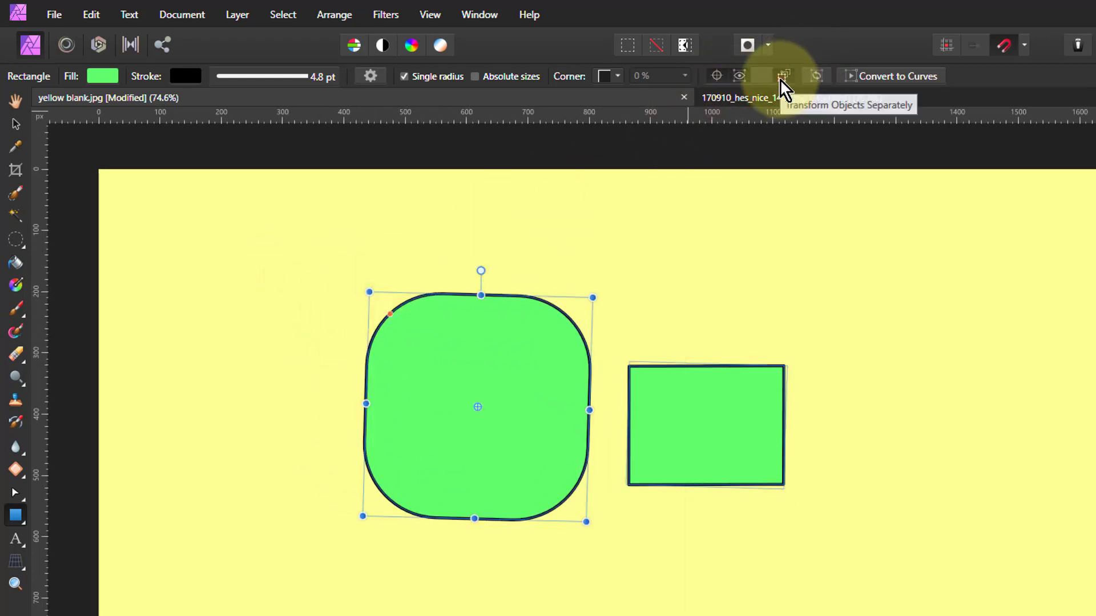
{"action": "left_click", "coordinate": [782, 77]}
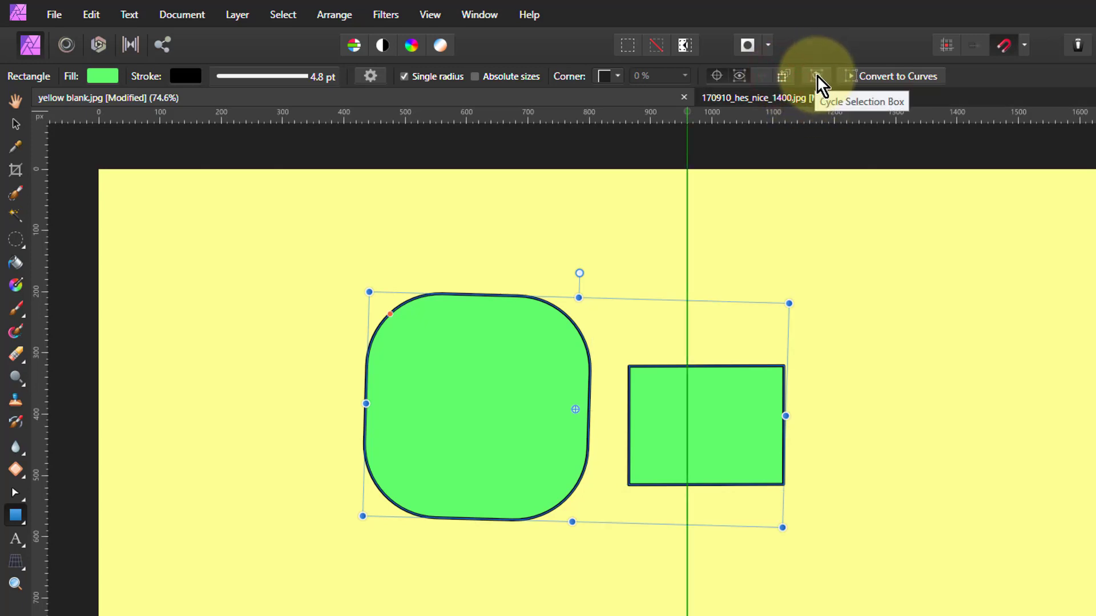
Rotate both green shapes together by about 34° and reset the selection box
{"action": "left_click", "coordinate": [817, 74]}
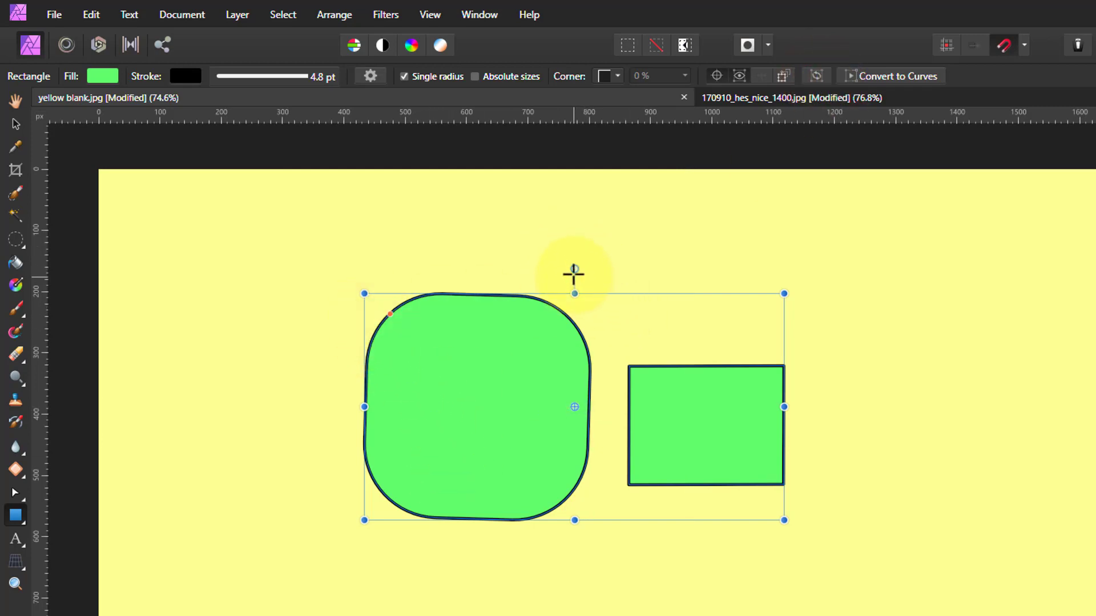
{"action": "left_click_drag", "start_coordinate": [574, 266], "coordinate": [654, 286]}
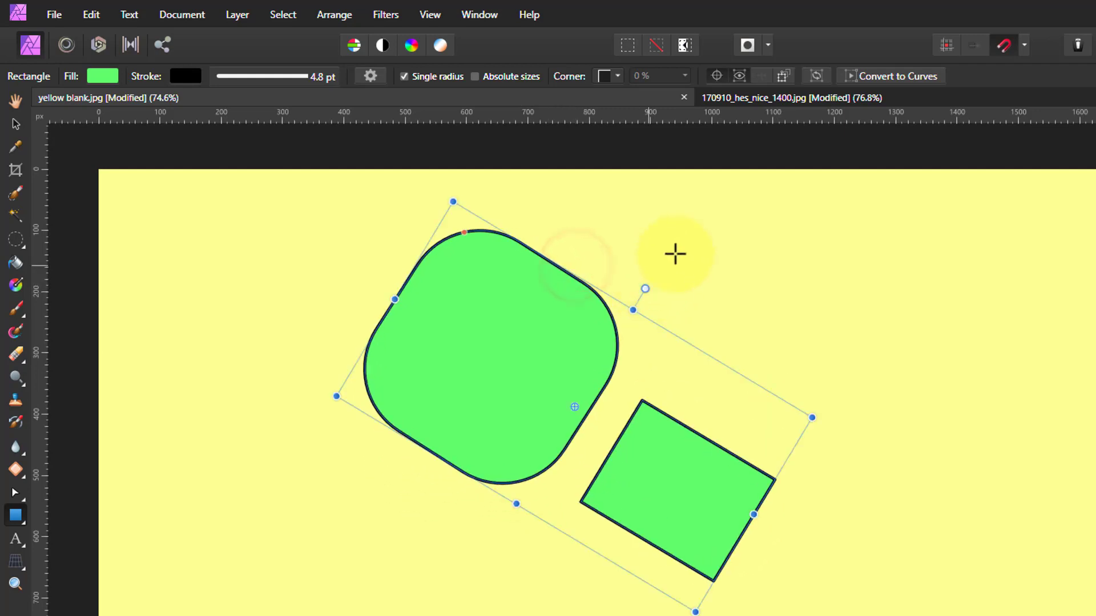
{"action": "left_click", "coordinate": [818, 76]}
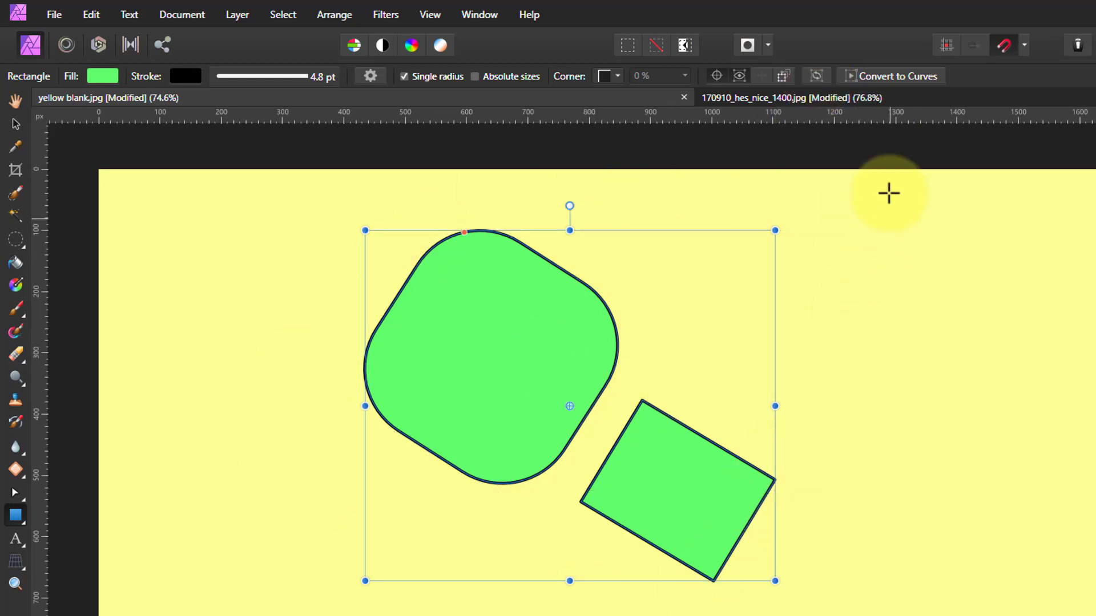
Move the rounded green shape left and down and convert it to curves
{"action": "left_click", "coordinate": [16, 123]}
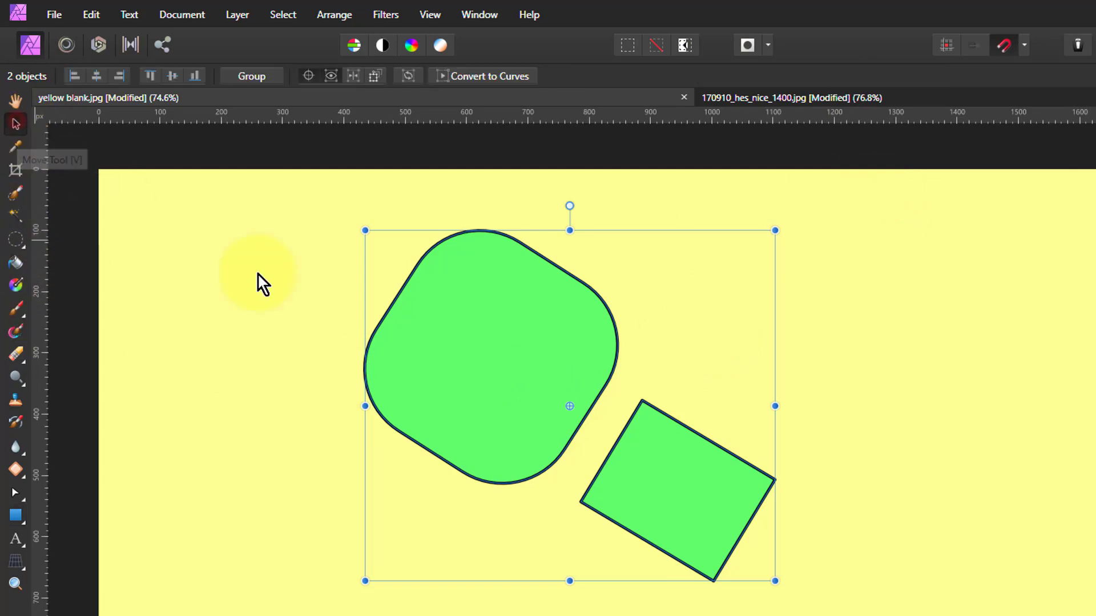
{"action": "left_click", "coordinate": [487, 351]}
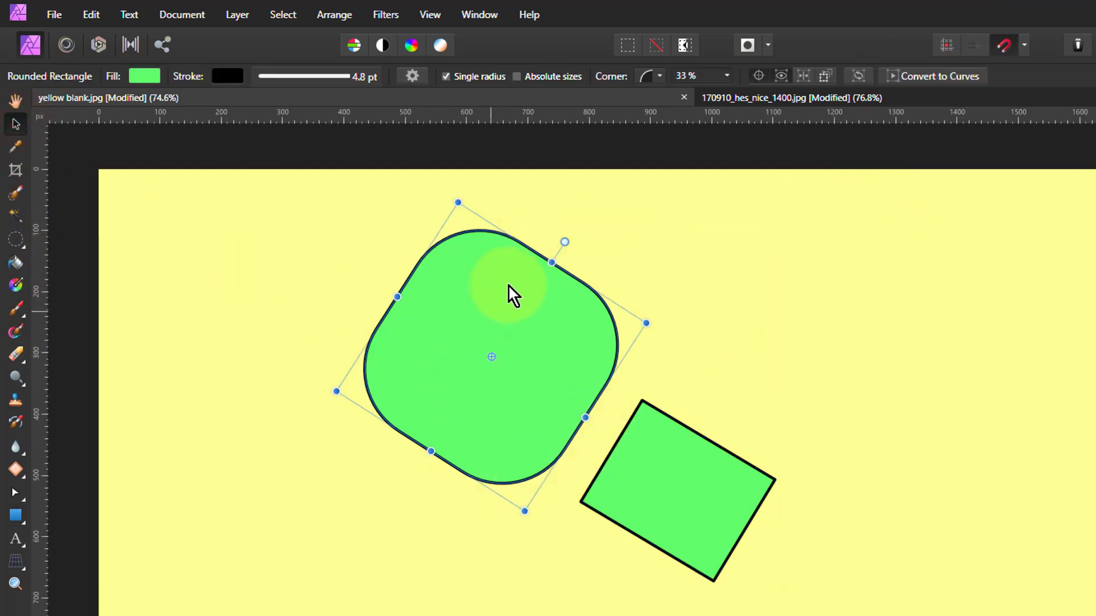
{"action": "left_click_drag", "start_coordinate": [525, 340], "coordinate": [465, 384]}
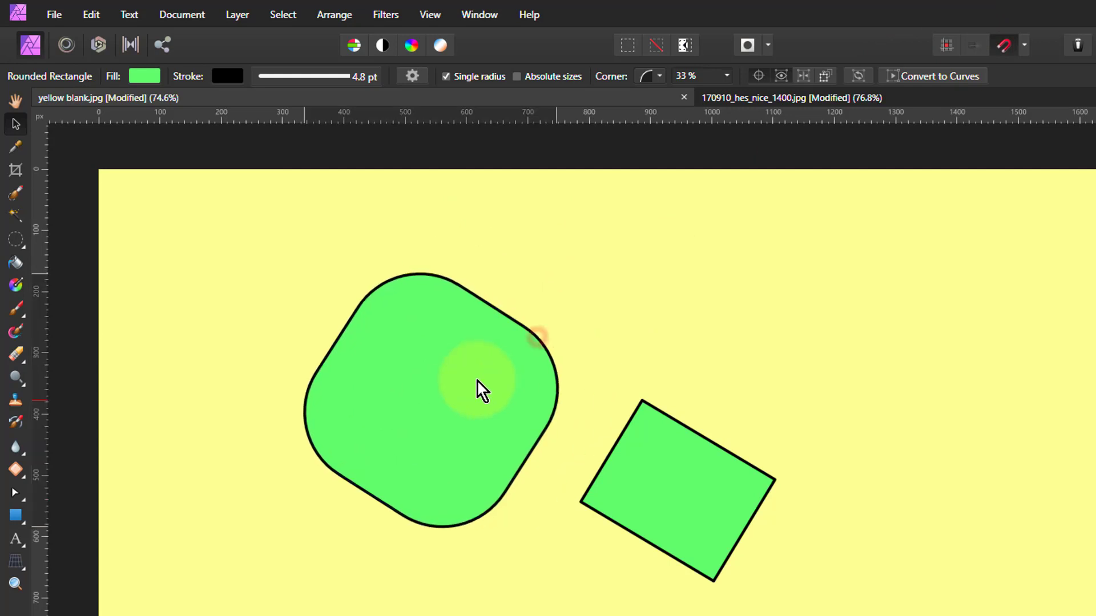
{"action": "left_click", "coordinate": [923, 76]}
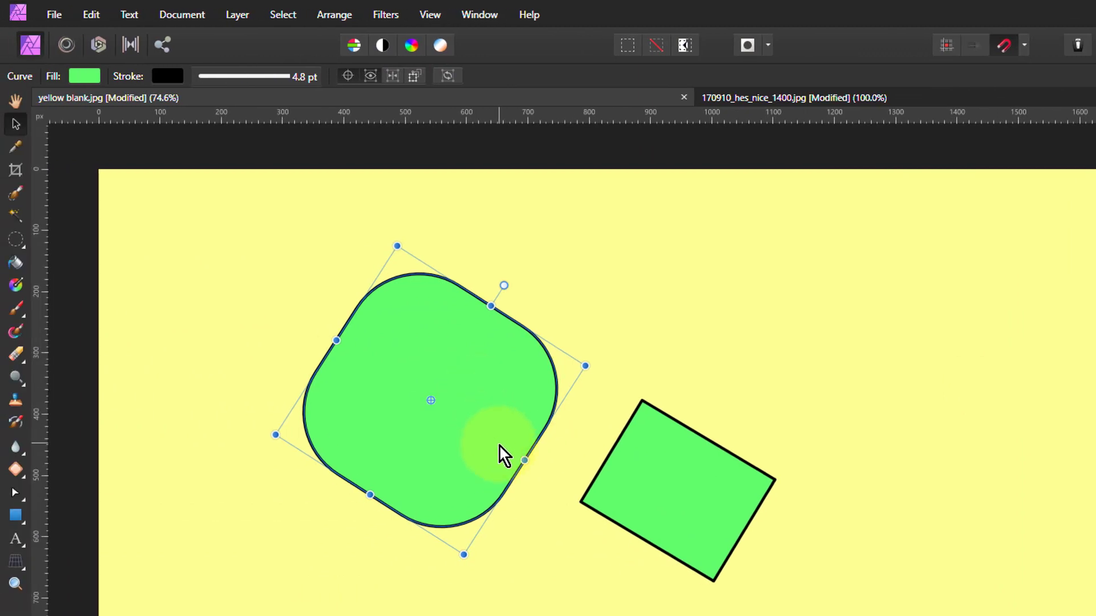
Drag the lower, bottom and left nodes to reshape the curve into an irregular form with a pointed lobe
{"action": "left_click", "coordinate": [14, 494]}
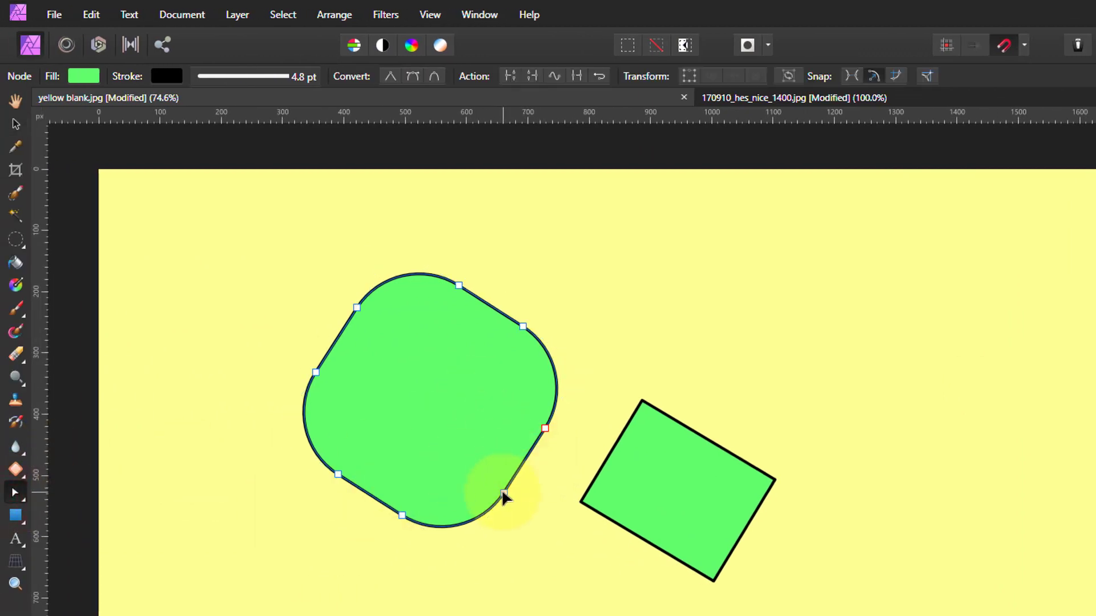
{"action": "left_click_drag", "start_coordinate": [502, 491], "coordinate": [427, 429]}
{"action": "left_click_drag", "start_coordinate": [402, 515], "coordinate": [368, 552]}
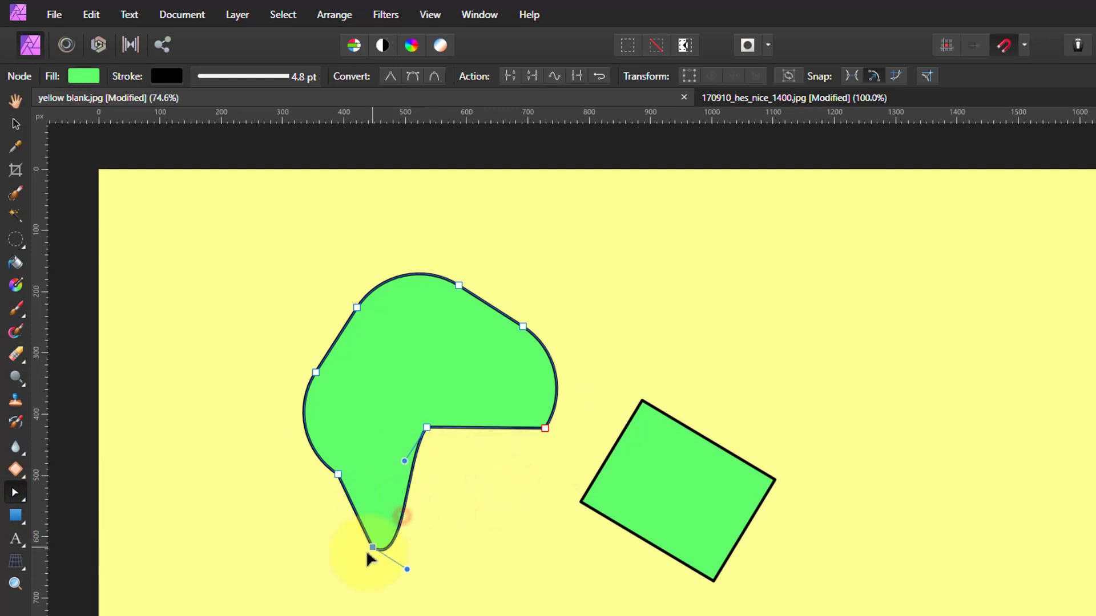
{"action": "left_click_drag", "start_coordinate": [316, 372], "coordinate": [391, 425]}
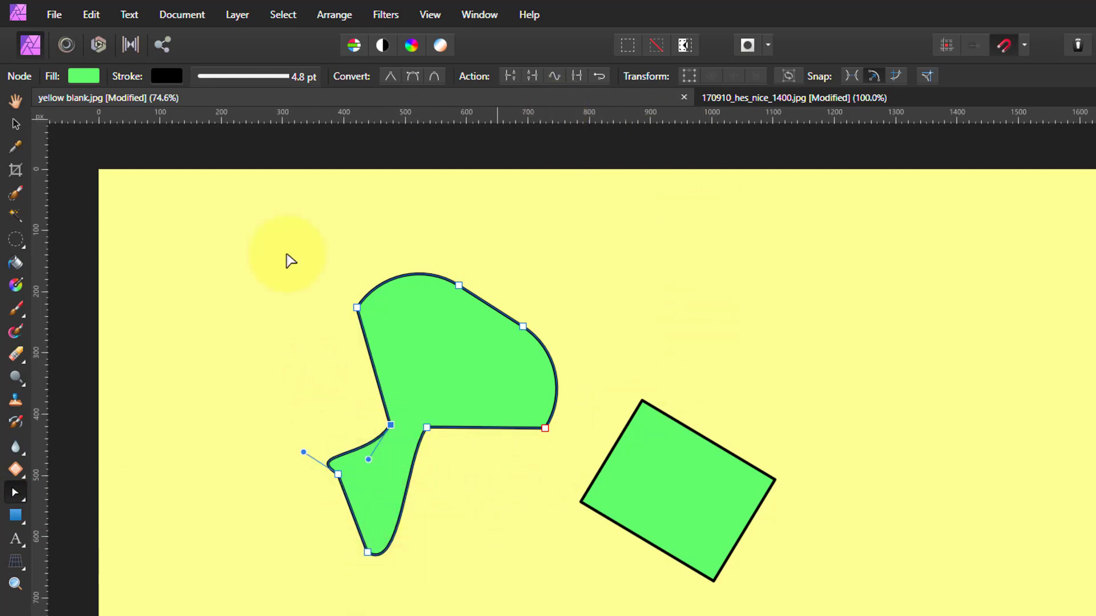
{"action": "left_click", "coordinate": [11, 517]}
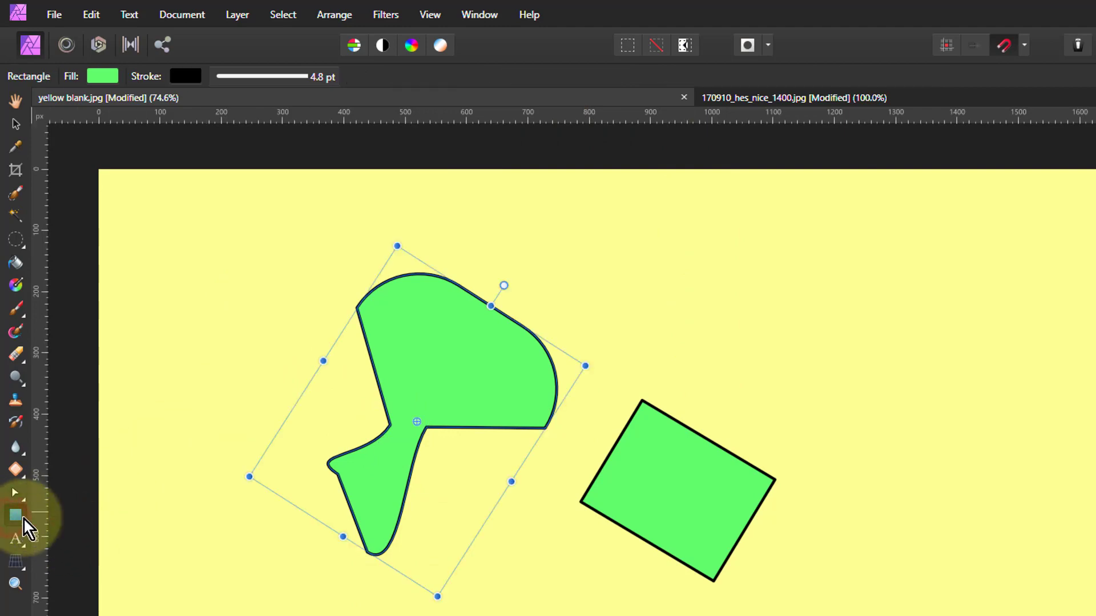
{"action": "left_click", "coordinate": [22, 518]}
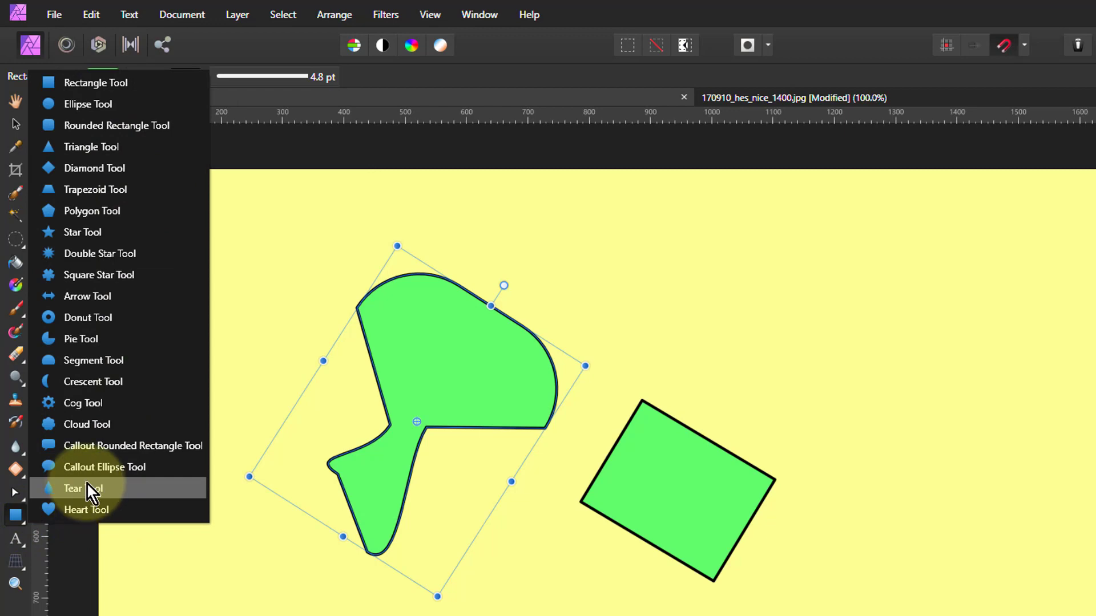
On the butterfly photo, draw a white rounded-rectangle callout and move it up-left near the butterfly
{"action": "left_click", "coordinate": [804, 98]}
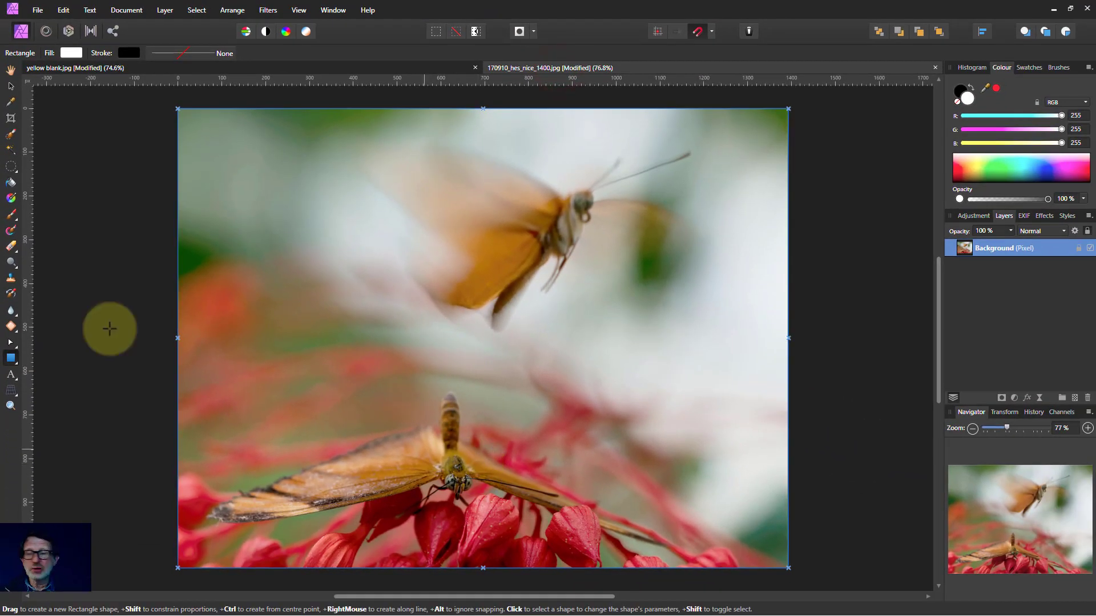
{"action": "left_click", "coordinate": [13, 359]}
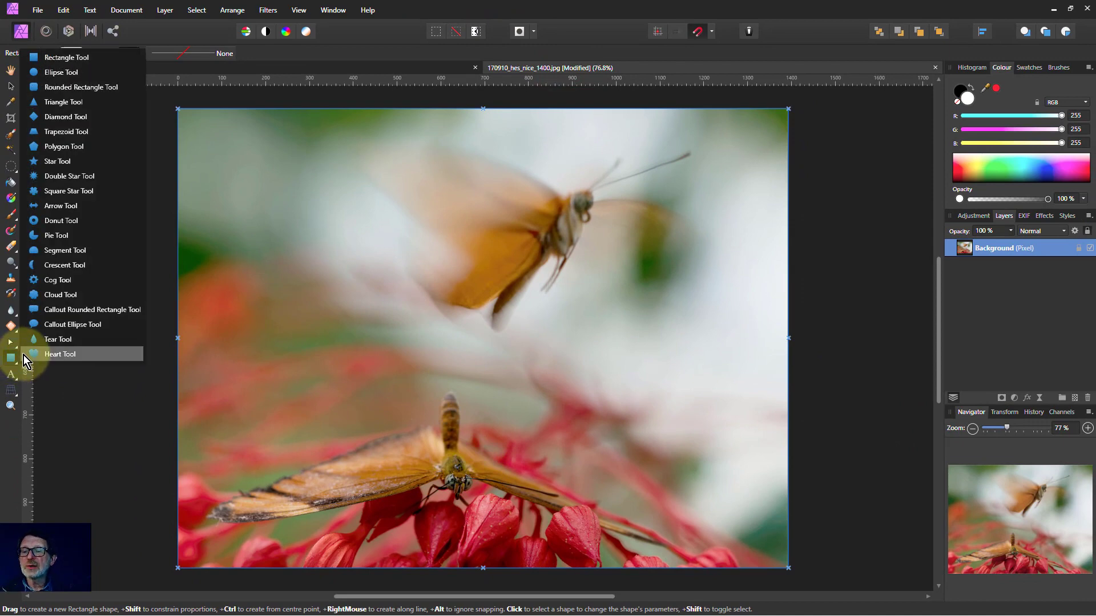
{"action": "left_click", "coordinate": [73, 312]}
{"action": "left_click_drag", "start_coordinate": [640, 215], "coordinate": [736, 291]}
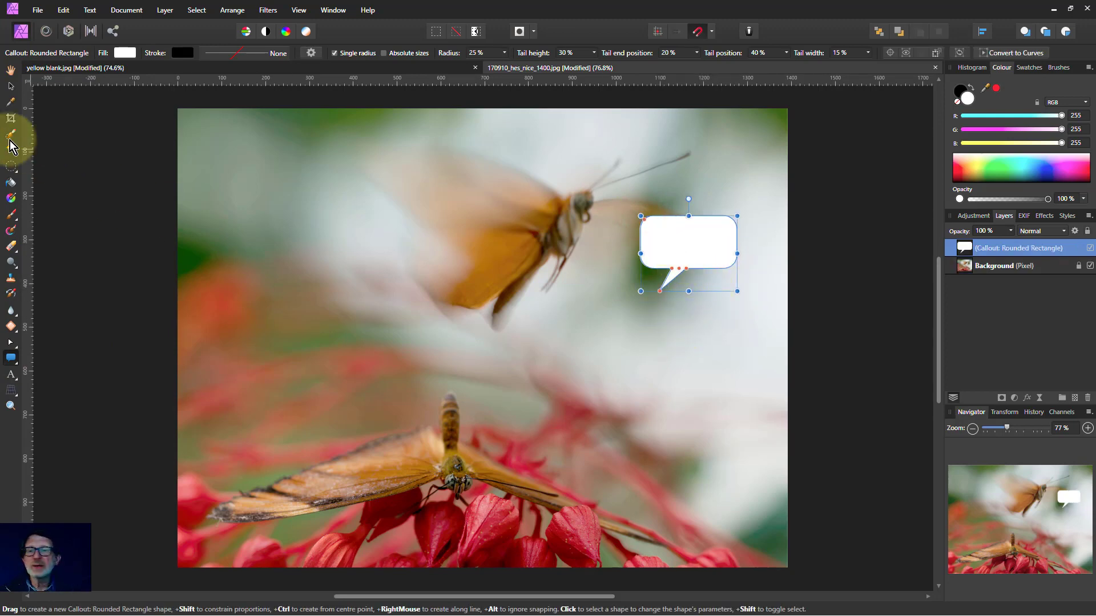
{"action": "left_click", "coordinate": [11, 86]}
{"action": "left_click_drag", "start_coordinate": [683, 248], "coordinate": [429, 172]}
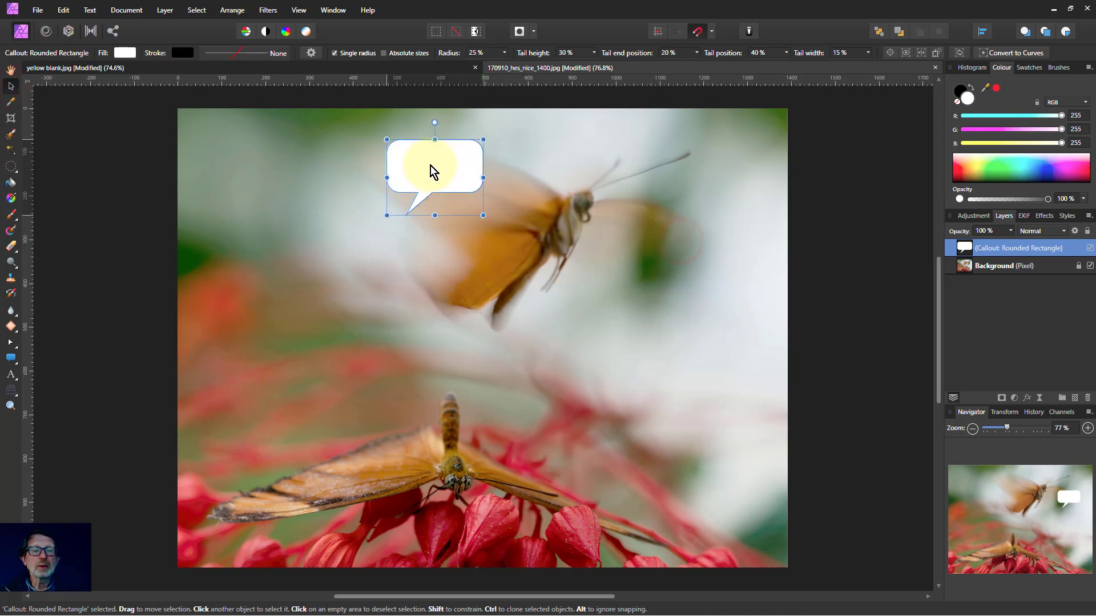
Drag the callout's tail end right to 77% so it points toward the butterfly
{"action": "left_click", "coordinate": [10, 343]}
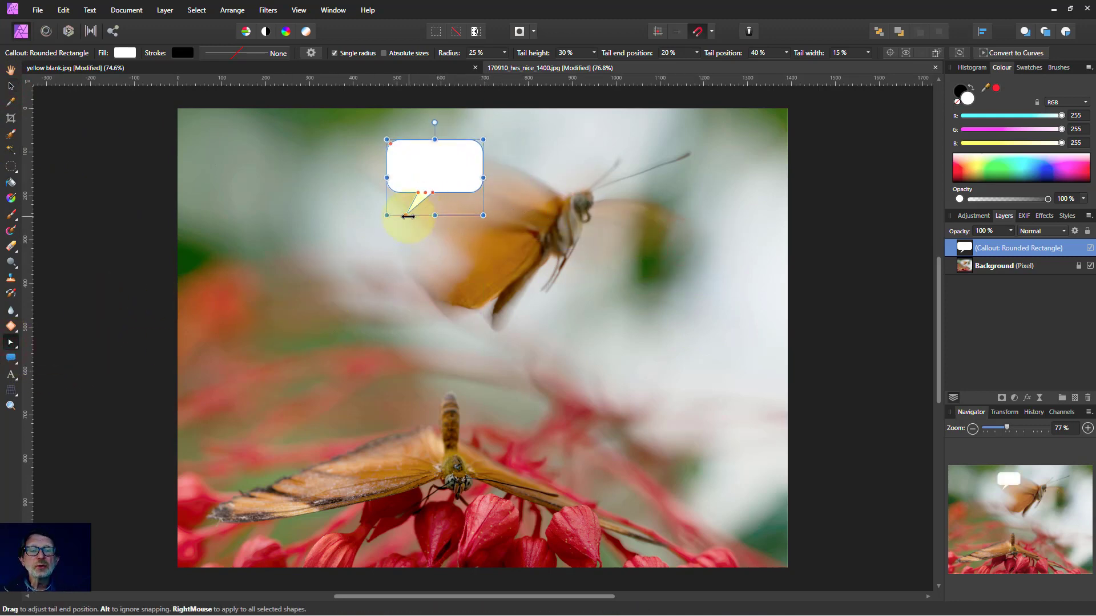
{"action": "left_click_drag", "start_coordinate": [409, 216], "coordinate": [444, 190]}
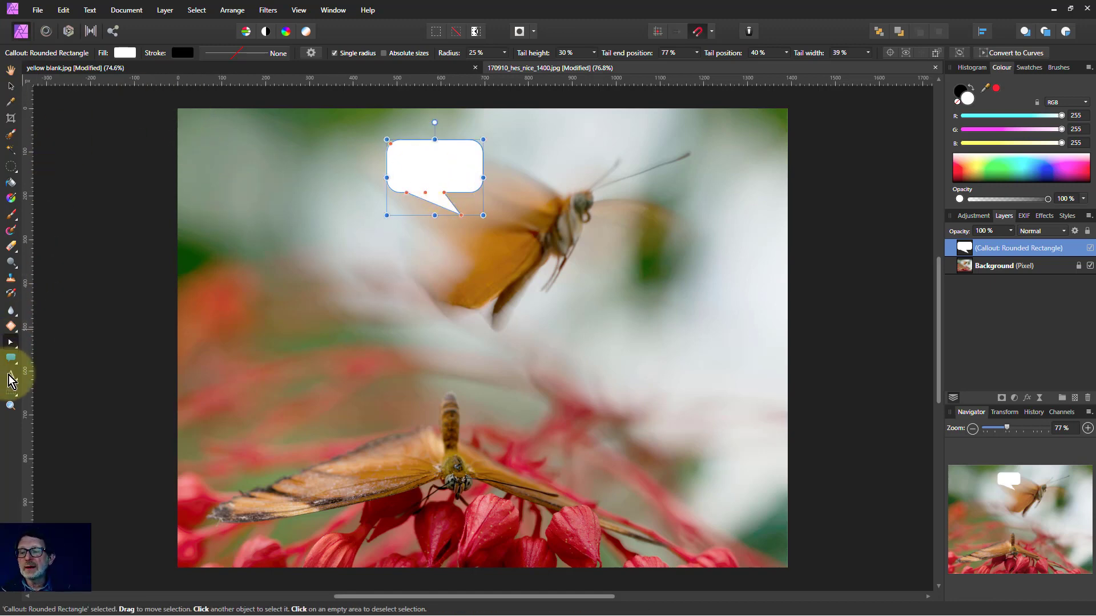
Type 'Hello' inside the speech bubble at 23 pt and centre it
{"action": "left_click", "coordinate": [9, 375]}
{"action": "left_click", "coordinate": [402, 162]}
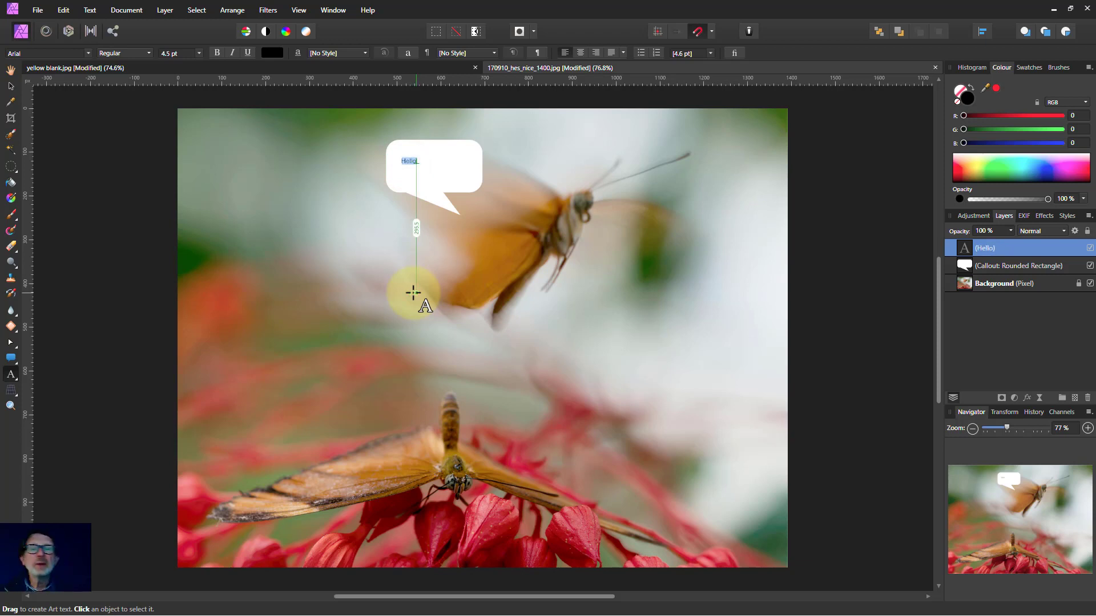
{"action": "key", "text": "ctrl+shift+period"}
{"action": "key", "text": "ctrl+shift+period"}
{"action": "key", "text": "ctrl+shift+period"}
{"action": "key", "text": "ctrl+shift+period"}
{"action": "key", "text": "ctrl+shift+period"}
{"action": "key", "text": "ctrl+shift+period"}
{"action": "key", "text": "ctrl+shift+period"}
{"action": "key", "text": "ctrl+shift+period"}
{"action": "key", "text": "ctrl+shift+period"}
{"action": "key", "text": "ctrl+shift+period"}
{"action": "key", "text": "ctrl+shift+period"}
{"action": "key", "text": "ctrl+shift+period"}
{"action": "key", "text": "ctrl+shift+period"}
{"action": "key", "text": "ctrl+shift+period"}
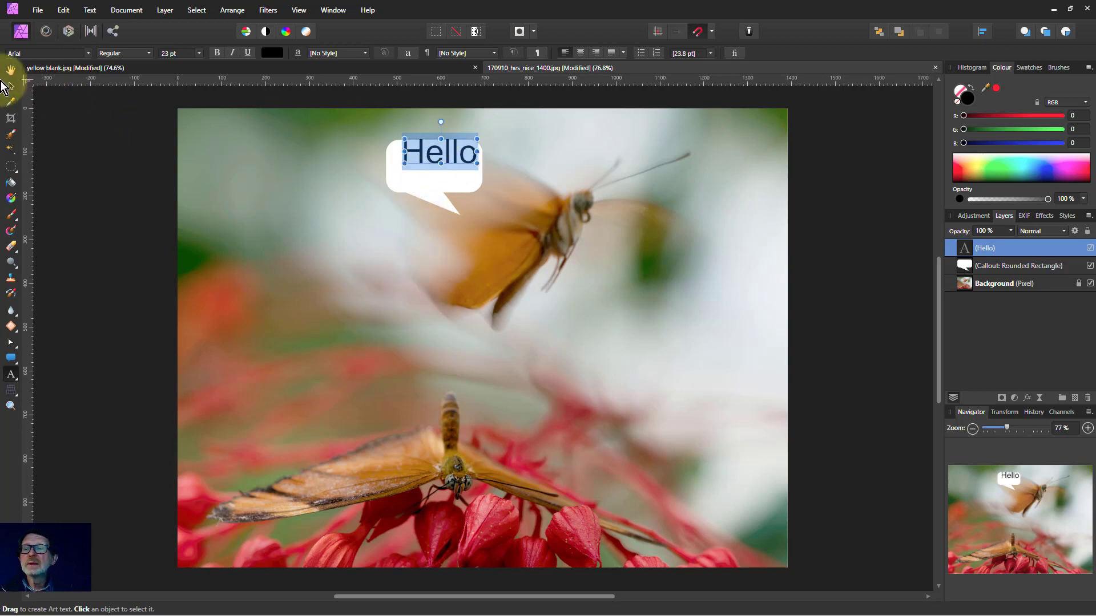
{"action": "left_click", "coordinate": [11, 85]}
{"action": "left_click_drag", "start_coordinate": [423, 152], "coordinate": [423, 166]}
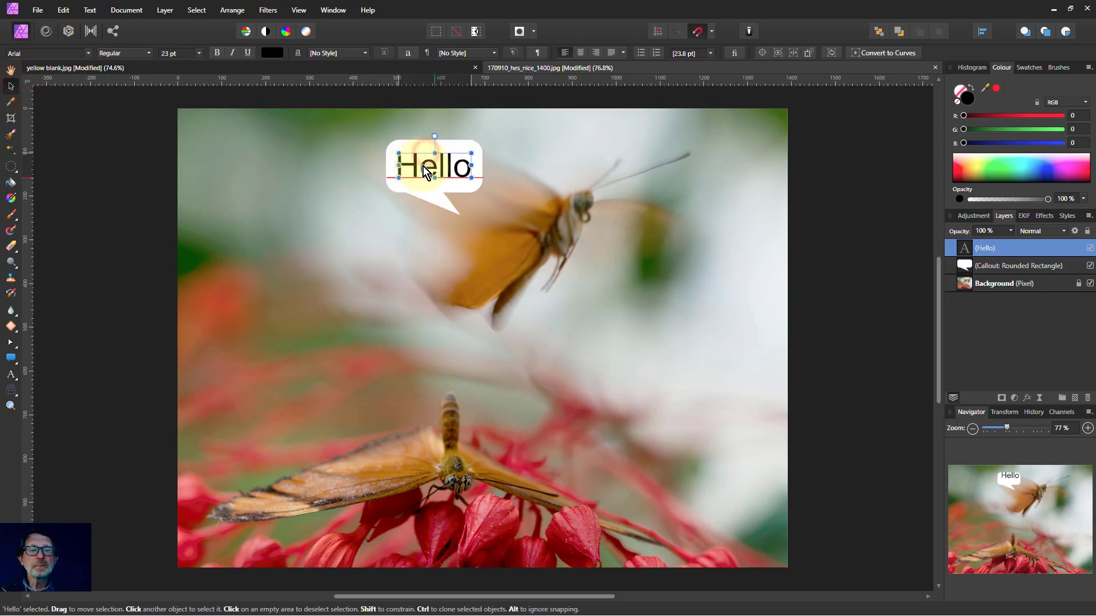
Group the Hello text with its callout bubble into one Group layer
{"action": "left_click", "coordinate": [986, 264], "text": "shift"}
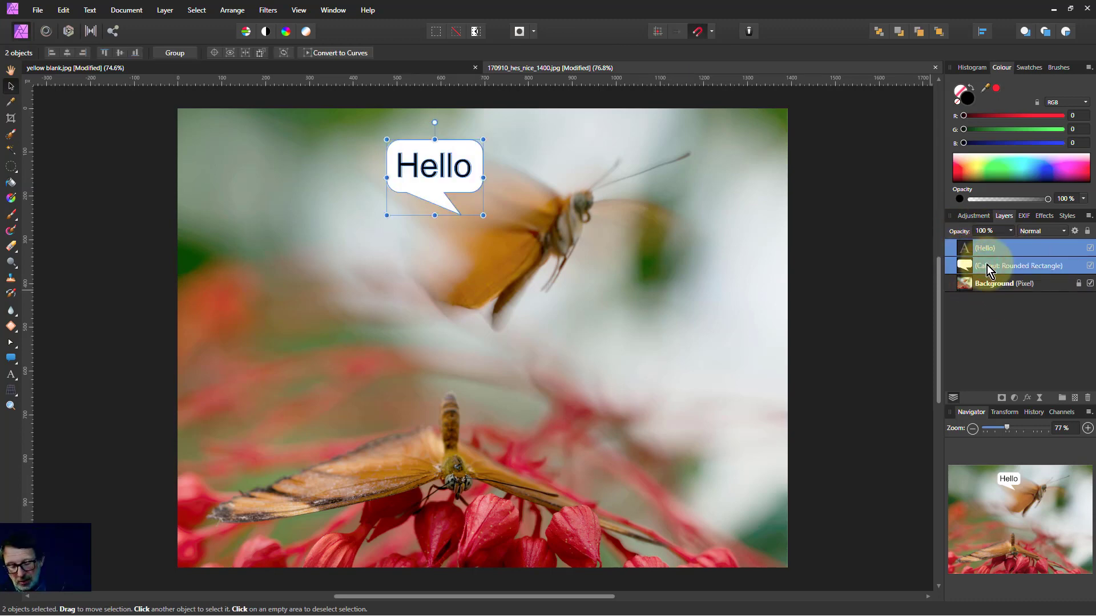
{"action": "key", "text": "ctrl+g"}
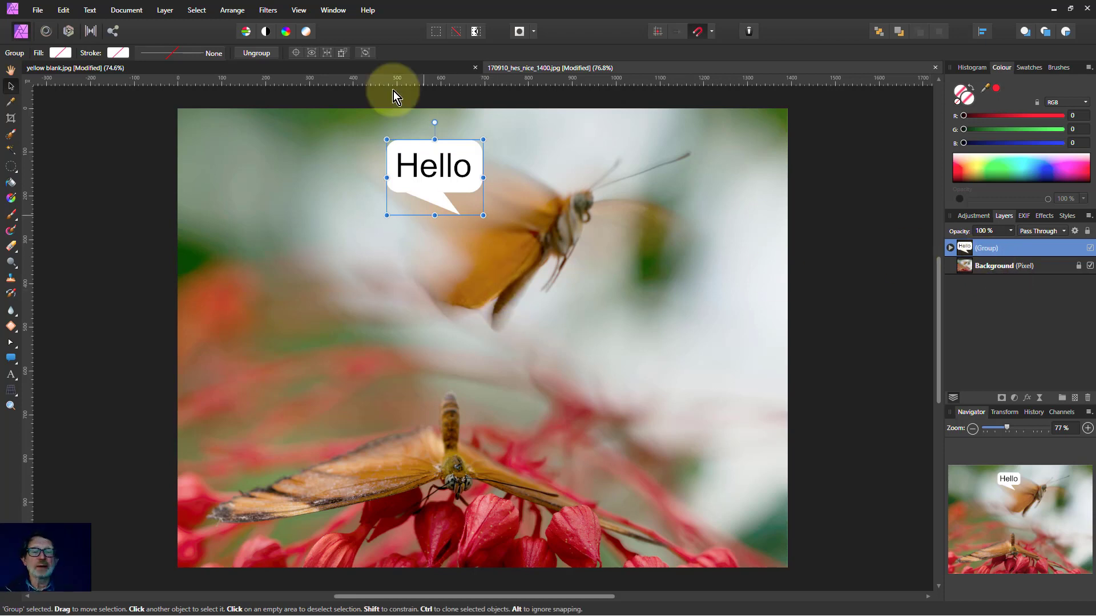
{"action": "left_click", "coordinate": [352, 348]}
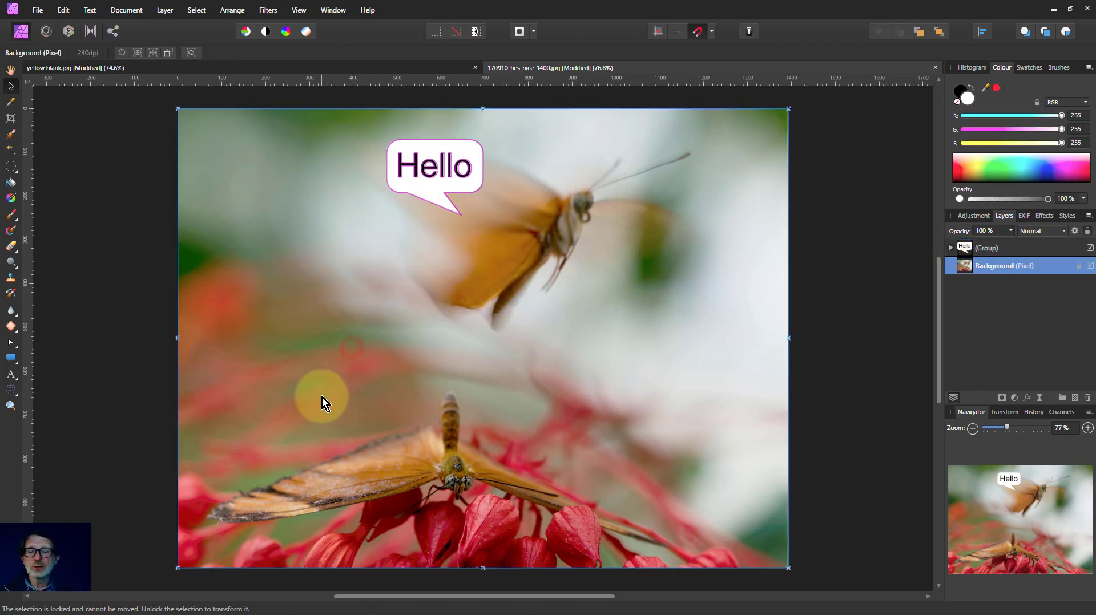
Draw an oval callout bubble above the lower butterfly
{"action": "left_click", "coordinate": [11, 359]}
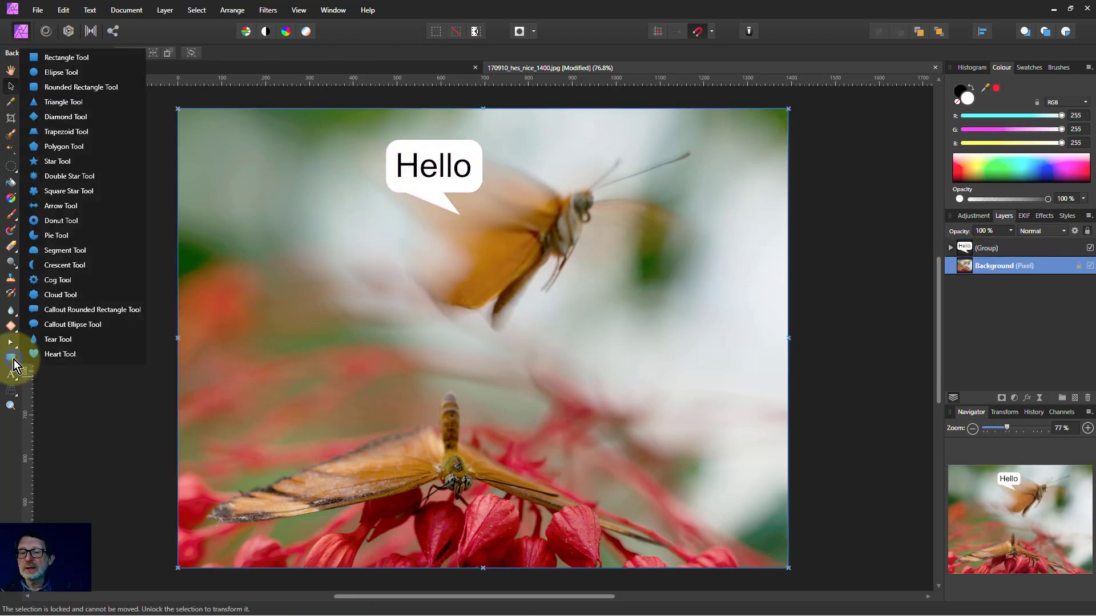
{"action": "left_click", "coordinate": [71, 325]}
{"action": "left_click_drag", "start_coordinate": [496, 378], "coordinate": [607, 461]}
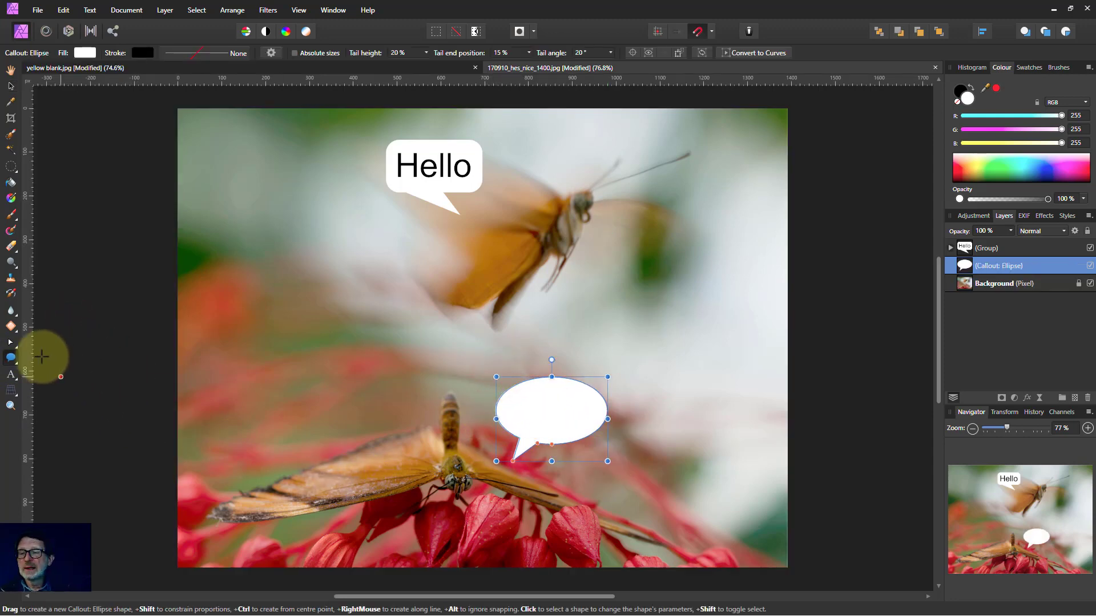
Add 'Go away!' text in the oval bubble, enlarge it to 15.5 pt and centre it
{"action": "left_click", "coordinate": [11, 374]}
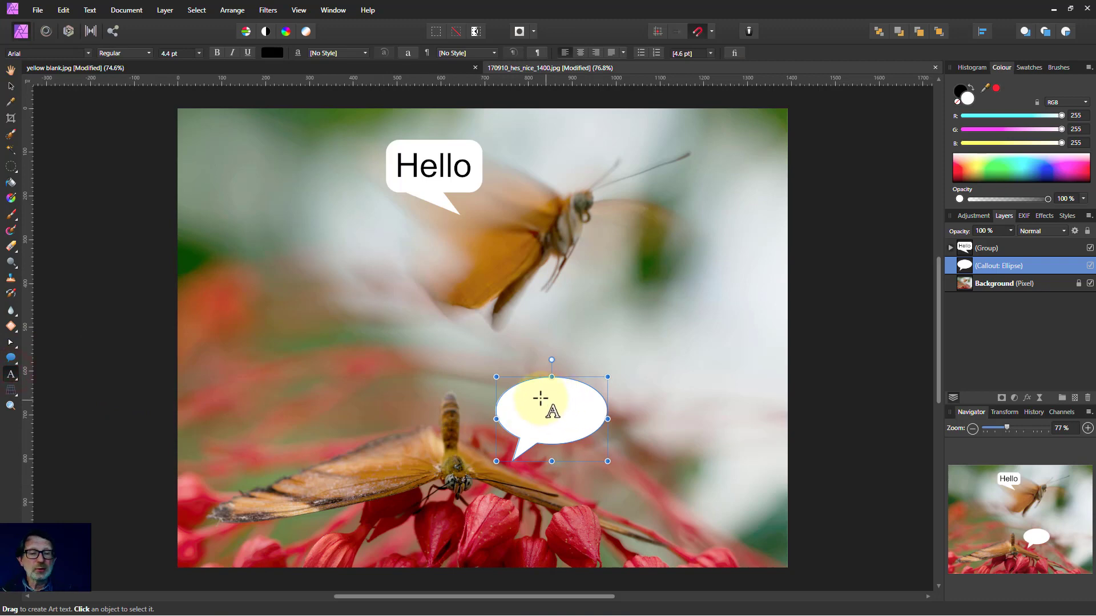
{"action": "left_click", "coordinate": [520, 398]}
{"action": "type", "text": "Go away!"}
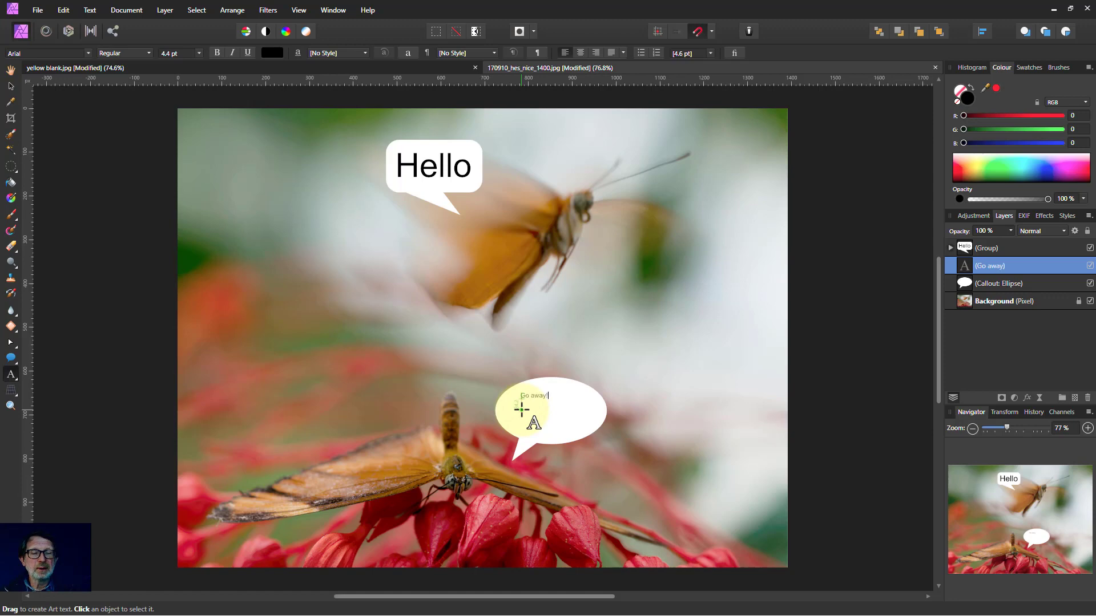
{"action": "key", "text": "Escape"}
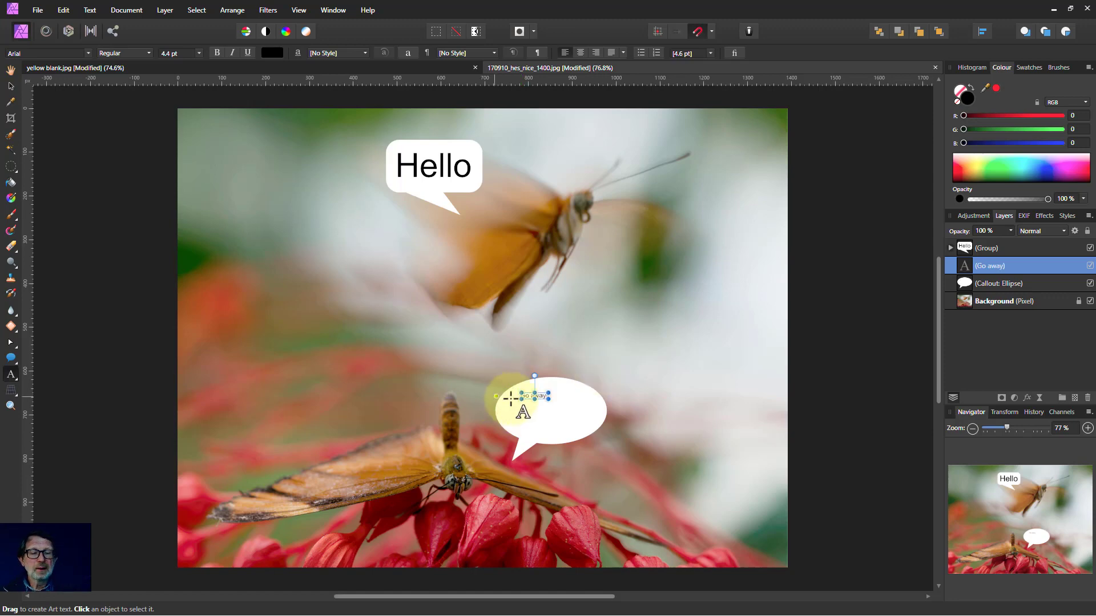
{"action": "left_click_drag", "start_coordinate": [548, 397], "coordinate": [608, 442]}
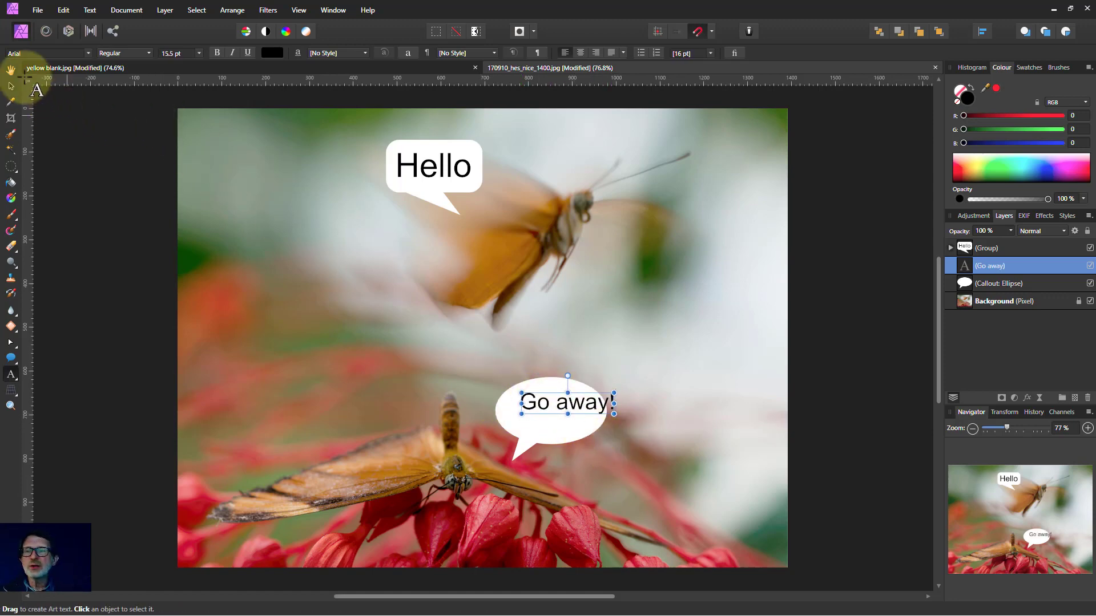
{"action": "left_click", "coordinate": [10, 85]}
{"action": "left_click_drag", "start_coordinate": [559, 399], "coordinate": [551, 410]}
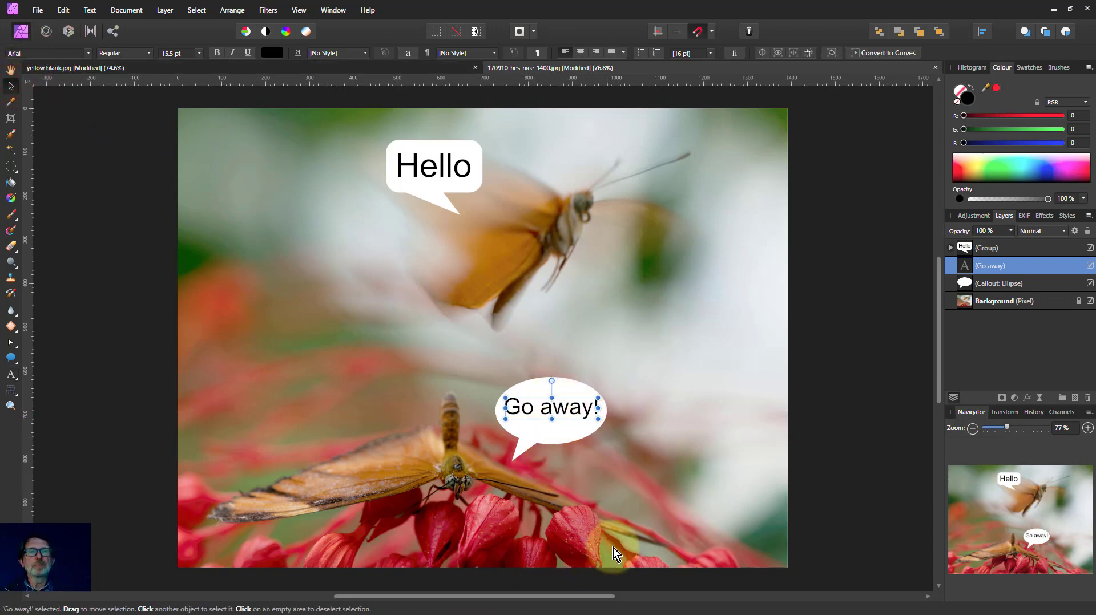